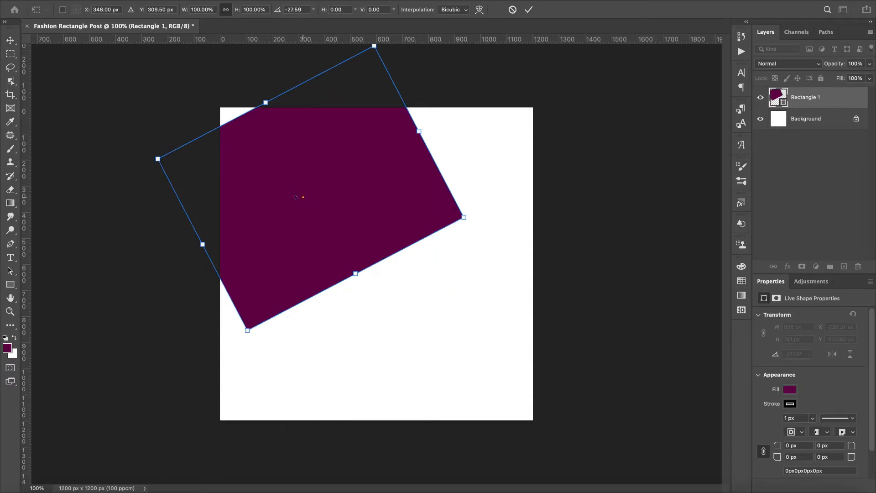
Step: Scale the purple rectangle to about 179%, rotate it to about -17.7°, and position it across the canvas's upper part with a diagonal lower edge
{"action": "left_click_drag", "start_coordinate": [303, 197], "coordinate": [248, 162]}
{"action": "left_click_drag", "start_coordinate": [365, 96], "coordinate": [574, 78]}
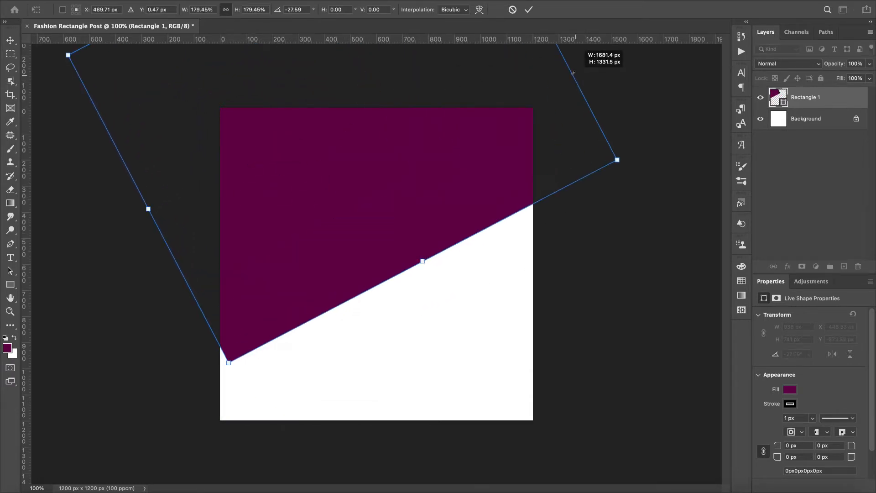
{"action": "left_click_drag", "start_coordinate": [416, 157], "coordinate": [374, 115]}
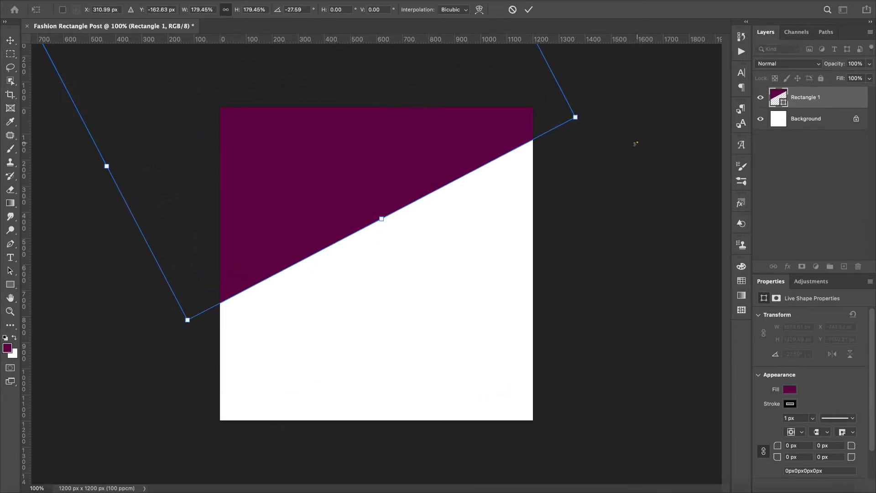
{"action": "left_click_drag", "start_coordinate": [634, 143], "coordinate": [610, 200]}
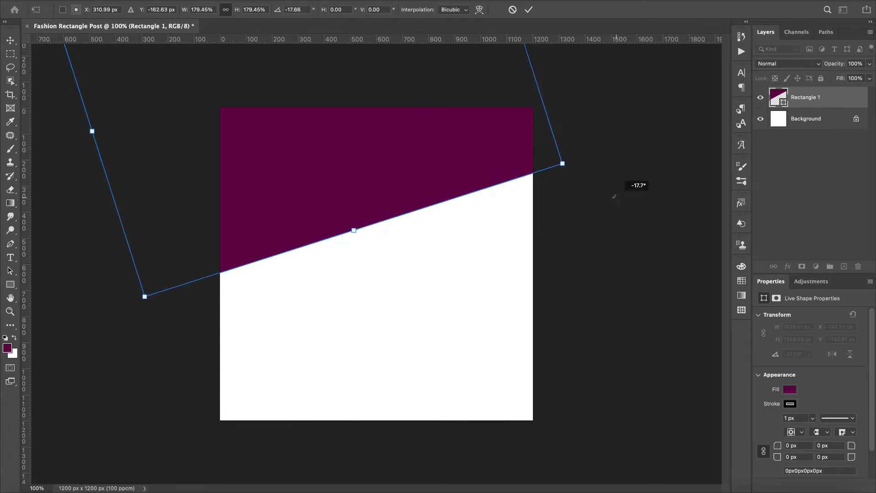
{"action": "left_click_drag", "start_coordinate": [305, 135], "coordinate": [308, 149]}
{"action": "key", "text": "Return"}
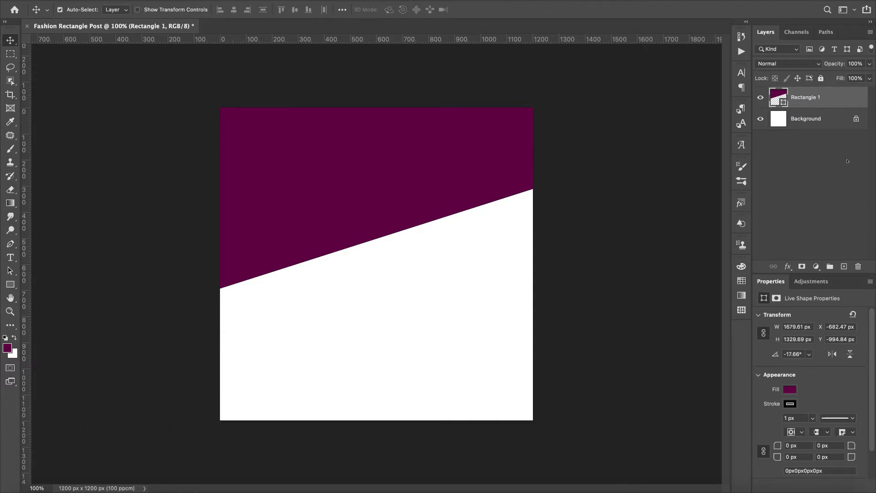
Step: Draw a circle about 426 px in diameter with the Ellipse tool on a new layer above the purple rectangle
{"action": "left_click", "coordinate": [845, 266]}
{"action": "left_click", "coordinate": [10, 284]}
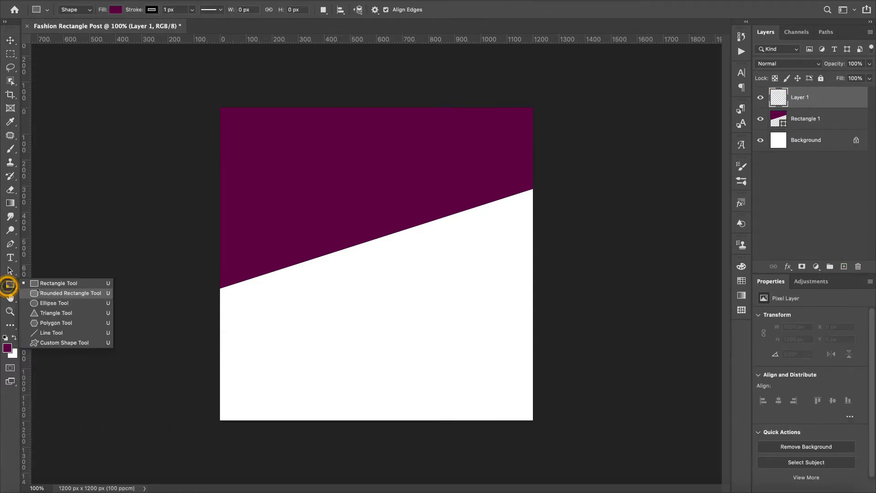
{"action": "left_click", "coordinate": [54, 303]}
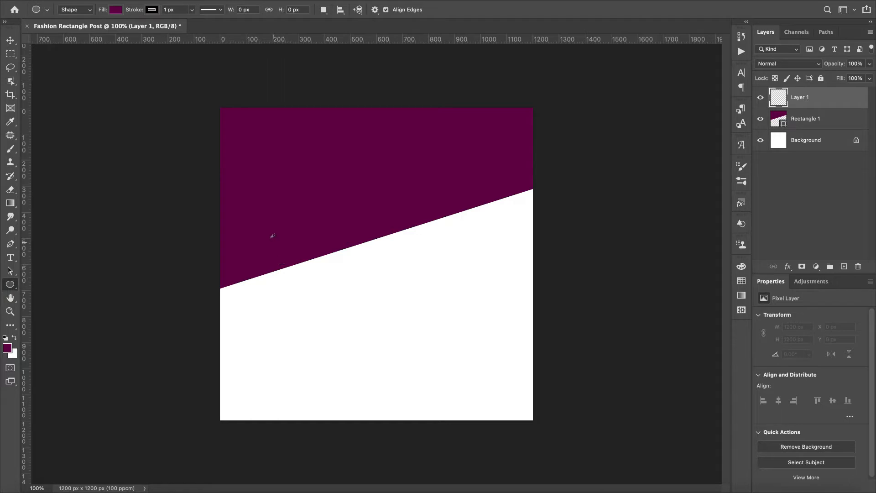
{"action": "left_click_drag", "start_coordinate": [268, 239], "coordinate": [375, 357]}
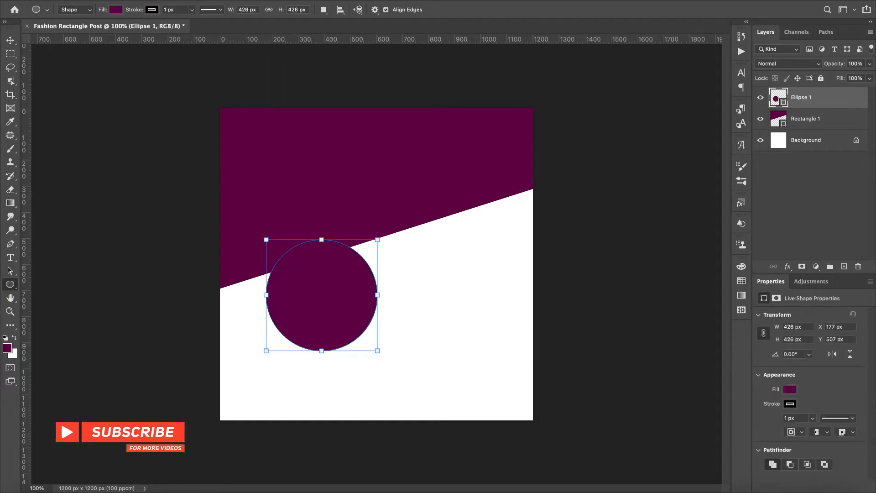
Step: Remove the circle's stroke and fill it with the recently used grey
{"action": "left_click", "coordinate": [151, 9]}
{"action": "left_click", "coordinate": [90, 30]}
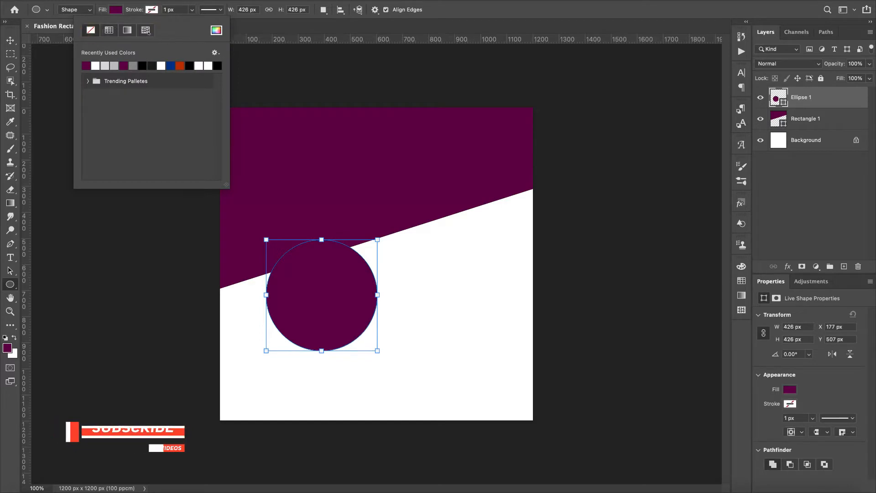
{"action": "left_click", "coordinate": [133, 66]}
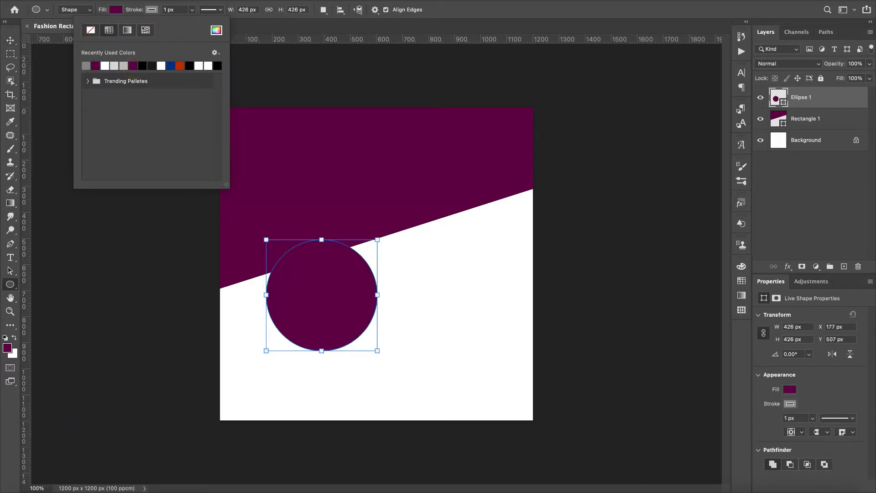
{"action": "left_click", "coordinate": [91, 31]}
{"action": "left_click", "coordinate": [118, 10]}
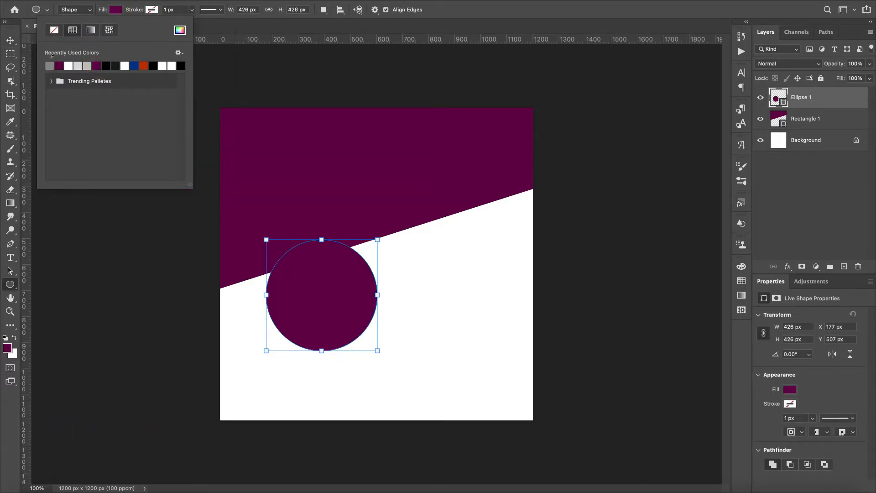
{"action": "left_click", "coordinate": [49, 66]}
Step: Move the circle over the diagonal edge and add vertical guides at the canvas's side margins, aligning the circle with the left guide
{"action": "left_click", "coordinate": [10, 40]}
{"action": "left_click_drag", "start_coordinate": [321, 292], "coordinate": [301, 252]}
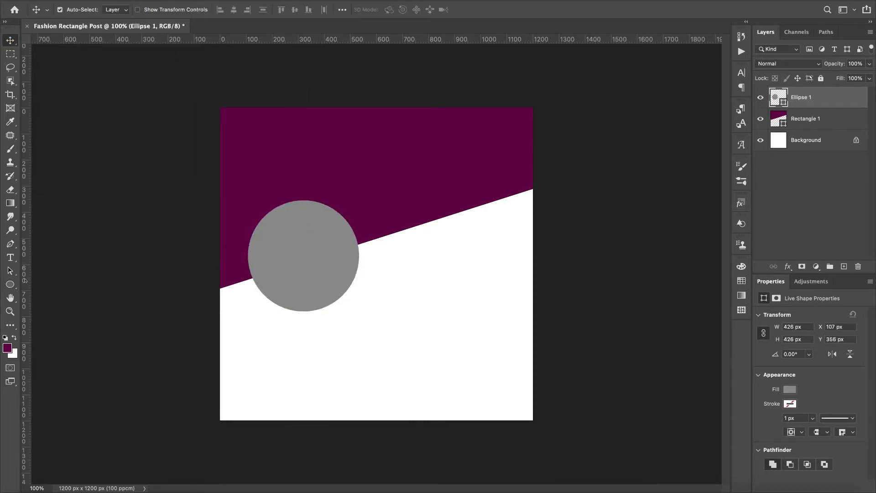
{"action": "left_click_drag", "start_coordinate": [25, 281], "coordinate": [501, 274]}
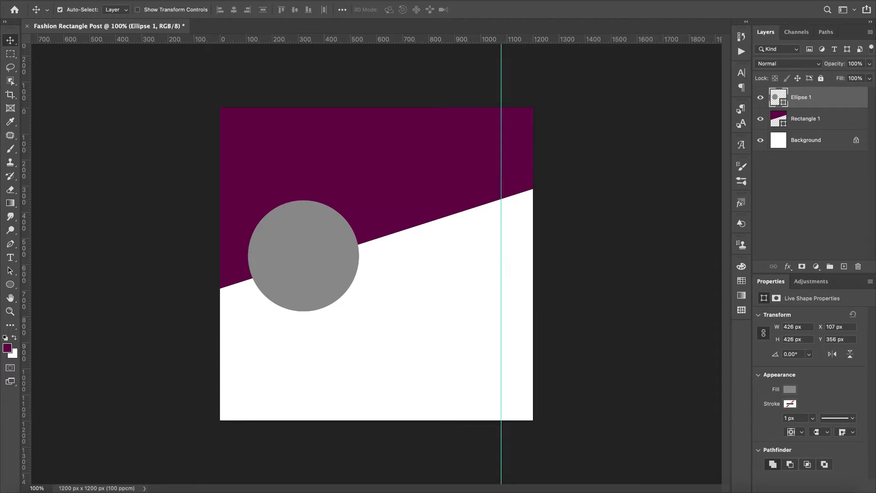
{"action": "left_click_drag", "start_coordinate": [25, 268], "coordinate": [298, 248]}
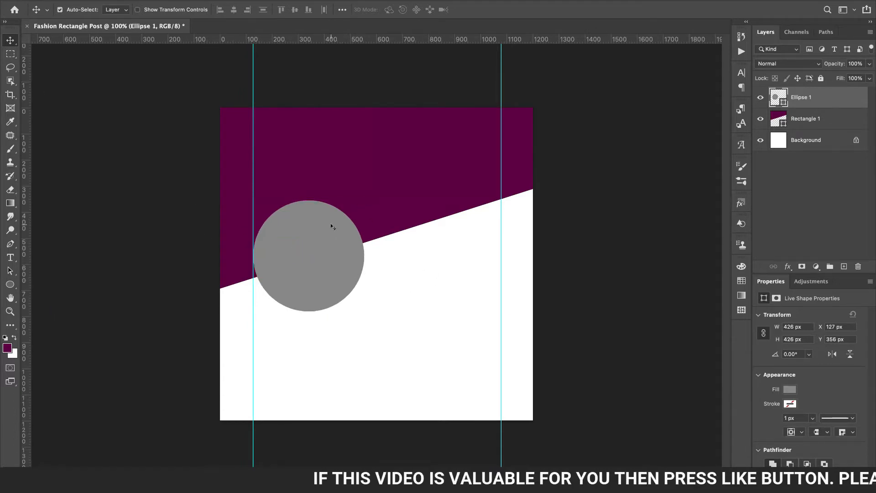
Step: Enlarge the circle to about 547 px, keeping its left edge on the left guide
{"action": "key", "text": "ctrl+t"}
{"action": "left_click_drag", "start_coordinate": [364, 197], "coordinate": [400, 165]}
{"action": "left_click_drag", "start_coordinate": [346, 243], "coordinate": [346, 261]}
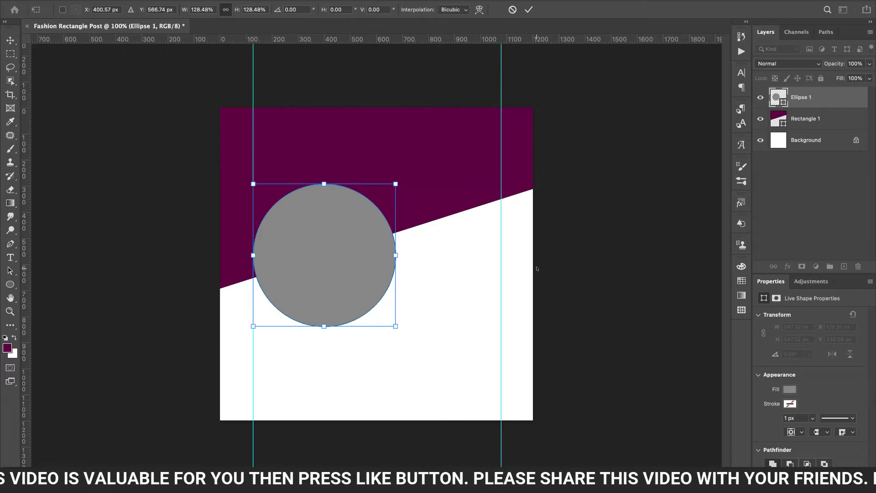
{"action": "left_click", "coordinate": [528, 9]}
Step: Place the portrait photo of the woman in the purple dress from Downloads as an embedded image
{"action": "left_click", "coordinate": [80, 0]}
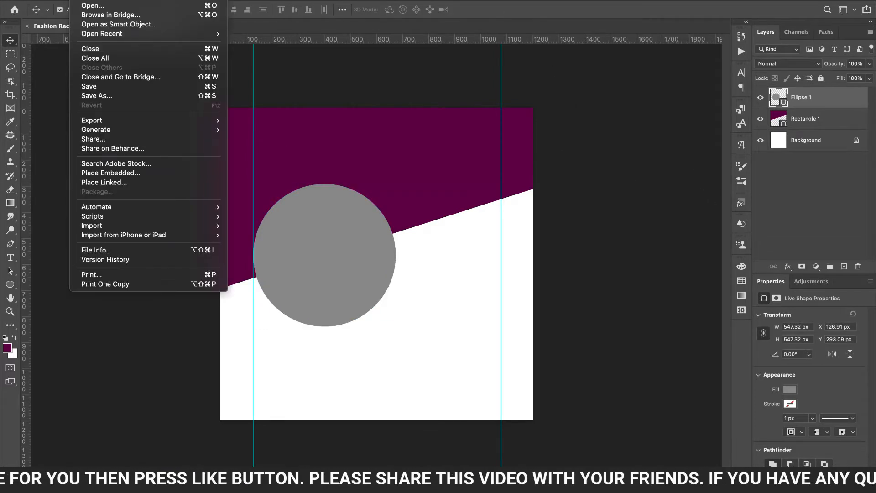
{"action": "left_click", "coordinate": [108, 173]}
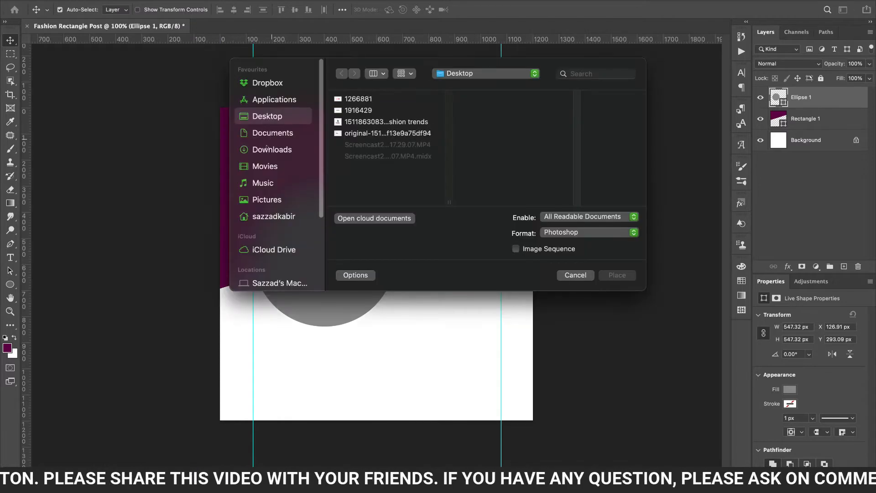
{"action": "left_click", "coordinate": [267, 149]}
{"action": "left_click", "coordinate": [383, 98]}
{"action": "left_click", "coordinate": [614, 274]}
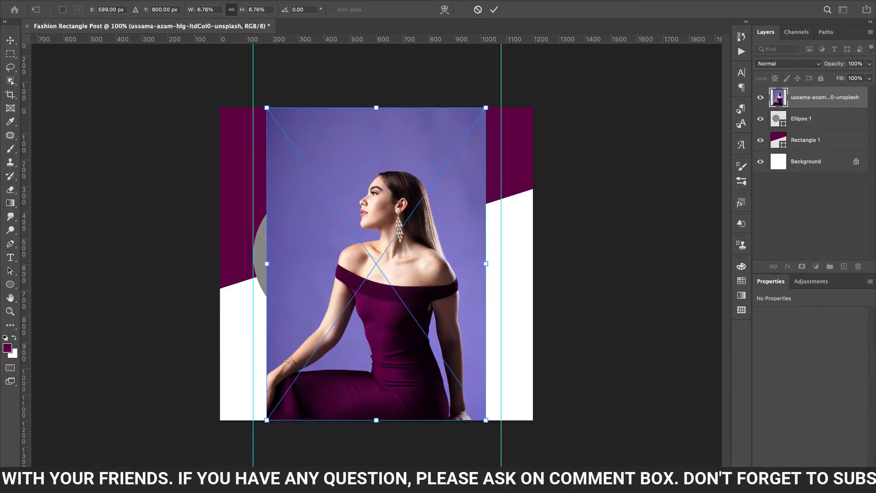
Step: Flip the placed portrait horizontally and move it over the grey circle
{"action": "left_click", "coordinate": [96, 0]}
{"action": "mouse_move", "coordinate": [137, 213]}
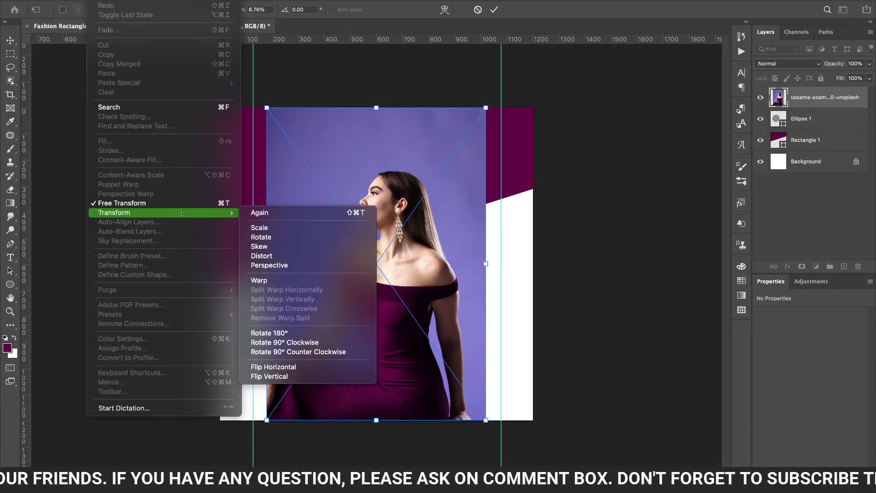
{"action": "left_click", "coordinate": [319, 367]}
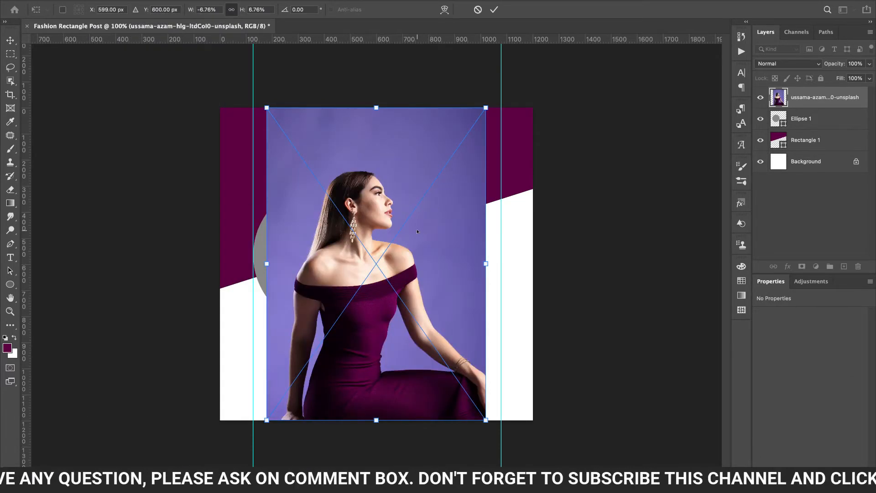
{"action": "left_click_drag", "start_coordinate": [418, 231], "coordinate": [395, 244]}
{"action": "left_click", "coordinate": [495, 9]}
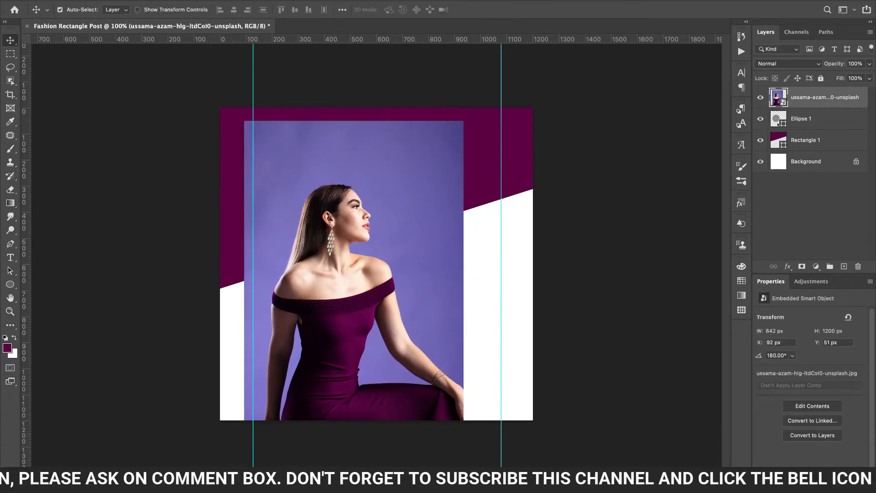
Step: Clip the portrait to the circle and scale it to about 718 × 1024 px, framing the woman's head and shoulders inside
{"action": "right_click", "coordinate": [815, 102]}
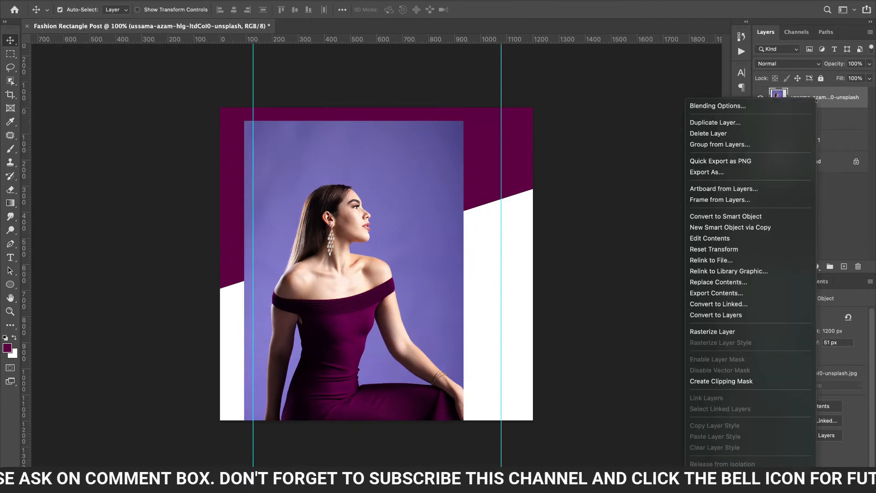
{"action": "left_click", "coordinate": [721, 381]}
{"action": "key", "text": "ctrl+t"}
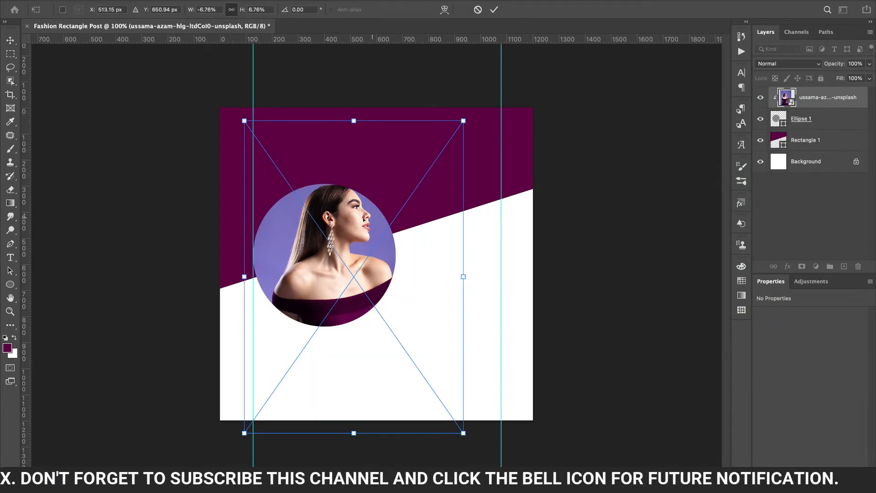
{"action": "left_click_drag", "start_coordinate": [362, 221], "coordinate": [350, 233]}
{"action": "left_click_drag", "start_coordinate": [451, 131], "coordinate": [432, 159]}
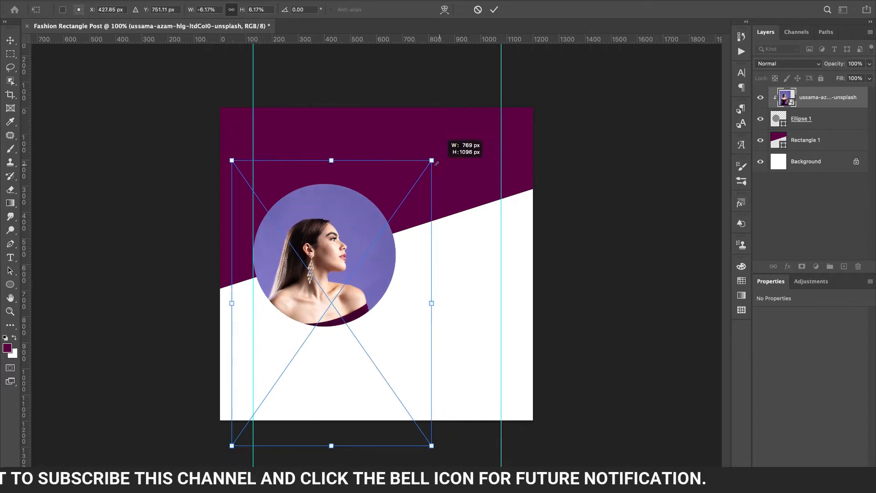
{"action": "left_click_drag", "start_coordinate": [330, 260], "coordinate": [353, 230]}
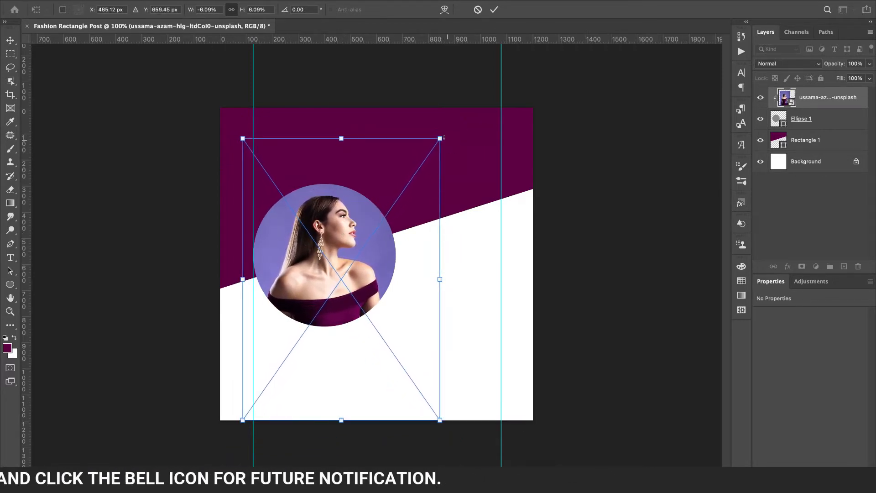
{"action": "left_click_drag", "start_coordinate": [441, 138], "coordinate": [429, 151]}
{"action": "mouse_move", "coordinate": [340, 230]}
{"action": "left_mouse_down"}
{"action": "mouse_move", "coordinate": [352, 211]}
{"action": "mouse_move", "coordinate": [340, 223]}
{"action": "left_mouse_up"}
{"action": "left_click", "coordinate": [494, 10]}
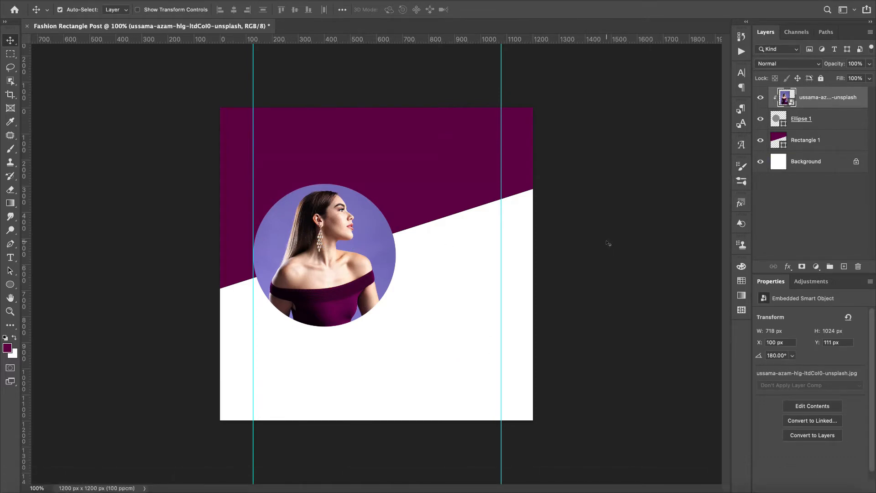
Step: Add an outside stroke layer style to the circle in white (ffffff) with a size of 8 px
{"action": "left_click", "coordinate": [851, 143]}
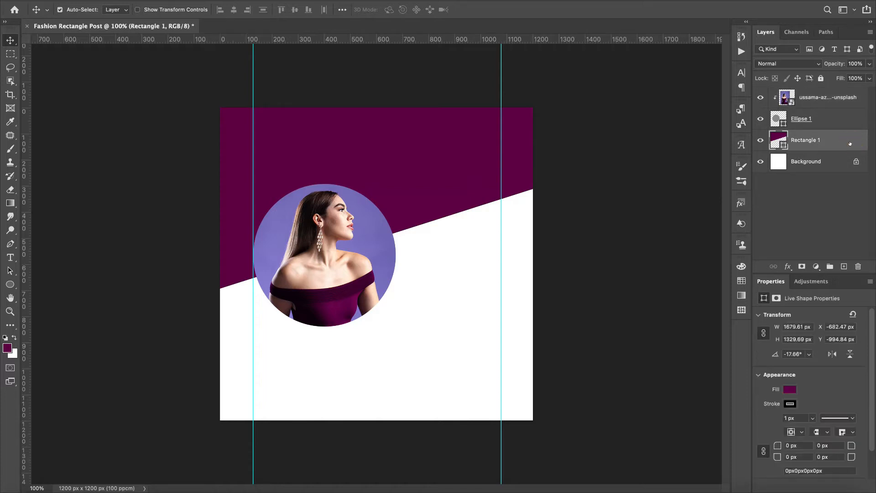
{"action": "double_click", "coordinate": [857, 119]}
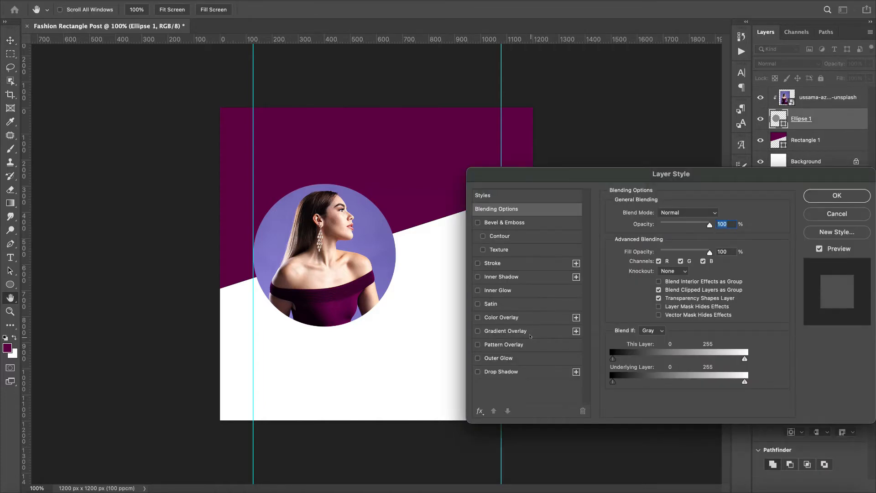
{"action": "left_click", "coordinate": [545, 264]}
{"action": "left_click", "coordinate": [632, 294]}
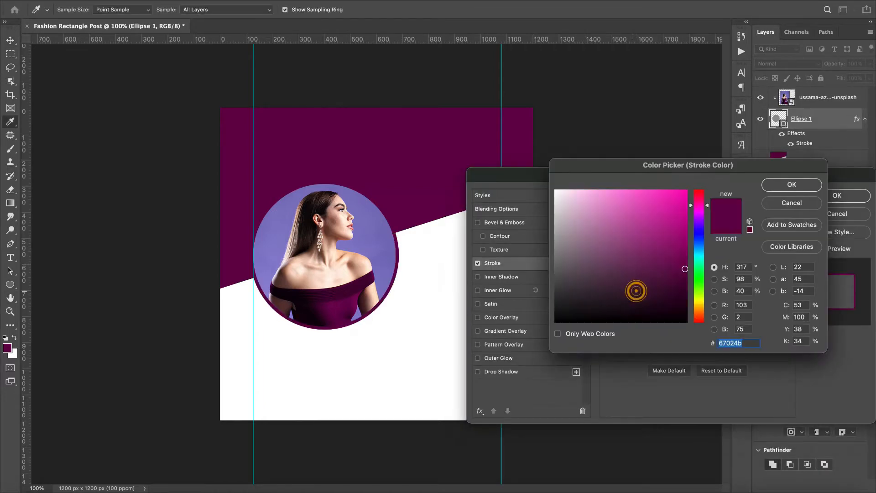
{"action": "left_click", "coordinate": [379, 247]}
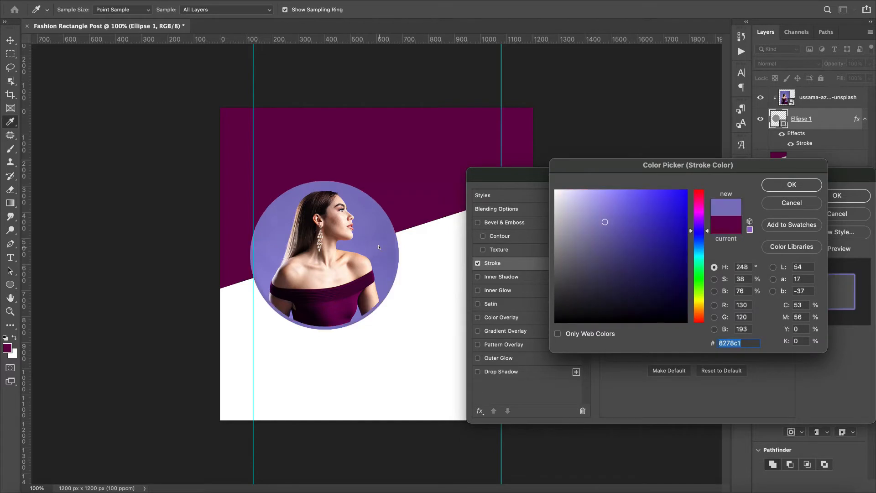
{"action": "left_click", "coordinate": [407, 203]}
{"action": "left_click", "coordinate": [420, 242]}
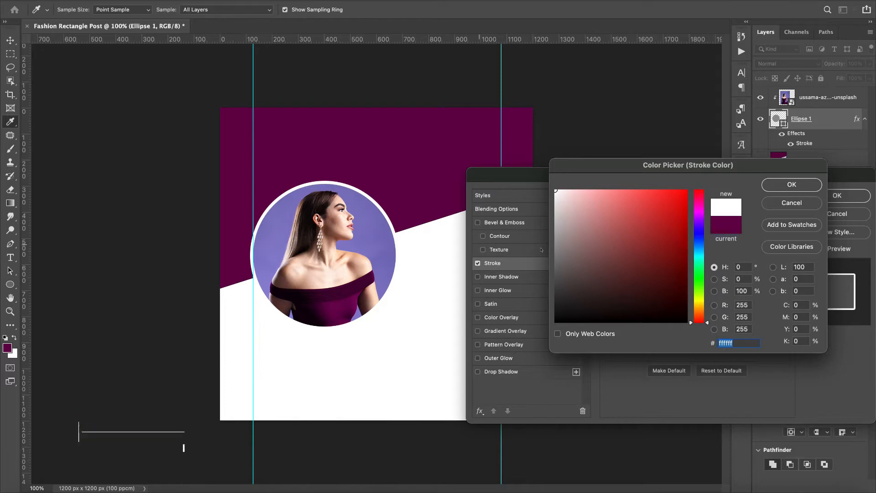
{"action": "left_click", "coordinate": [806, 183]}
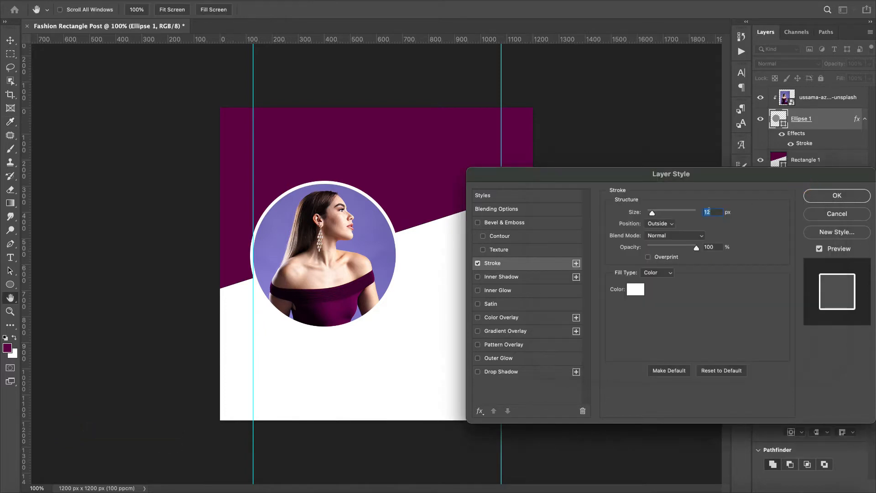
{"action": "key", "text": "Down"}
{"action": "key", "text": "Down"}
{"action": "key", "text": "Down"}
{"action": "key", "text": "Down"}
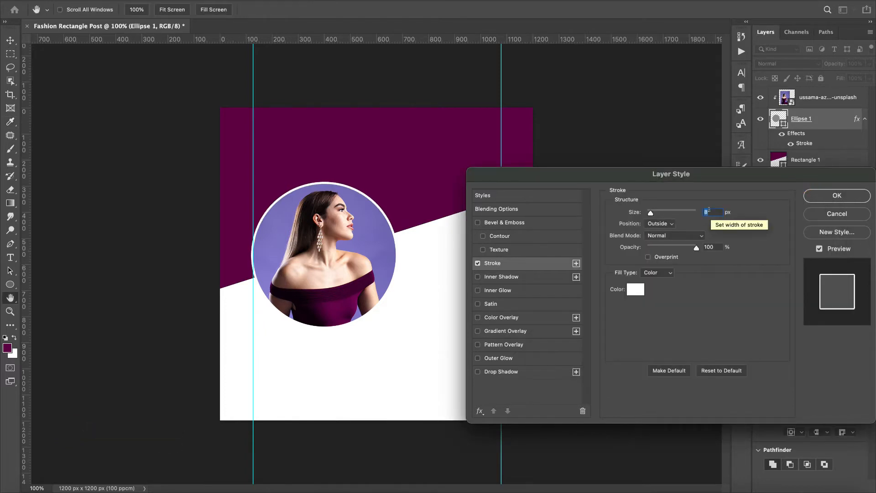
Step: Add a drop shadow with 29% opacity to the circle and apply the layer style
{"action": "left_click", "coordinate": [489, 371]}
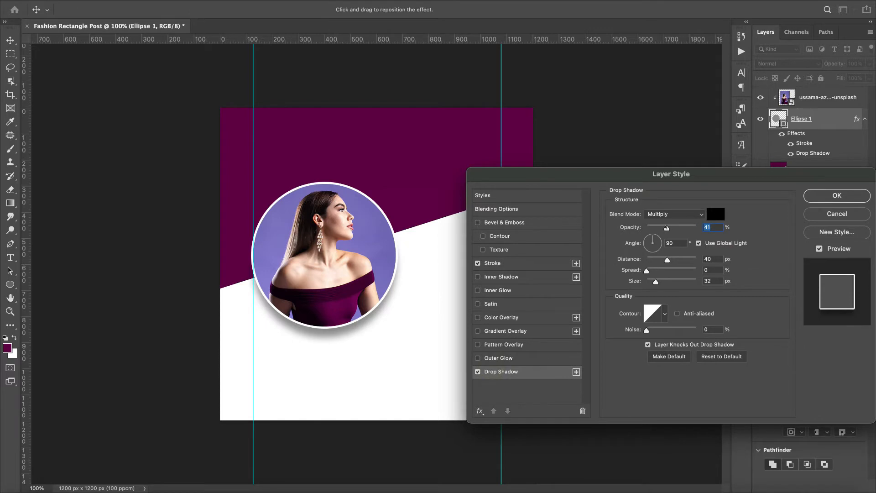
{"action": "left_click_drag", "start_coordinate": [667, 227], "coordinate": [661, 227]}
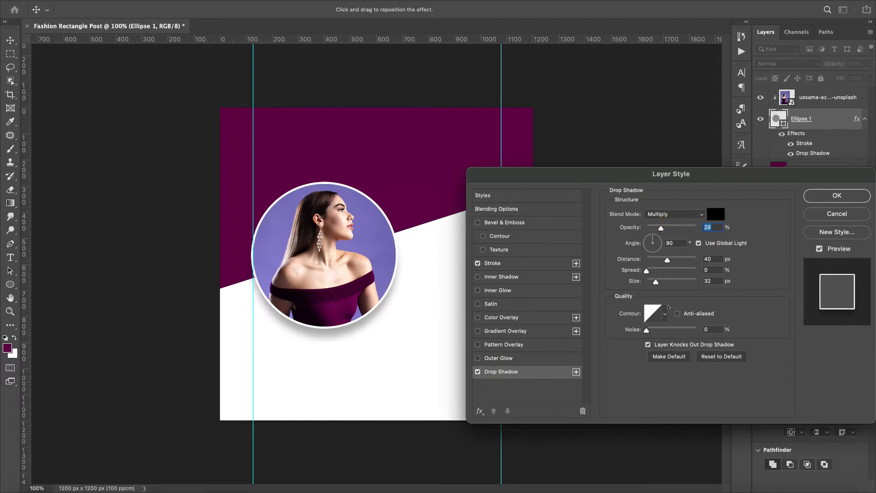
{"action": "left_click", "coordinate": [837, 196]}
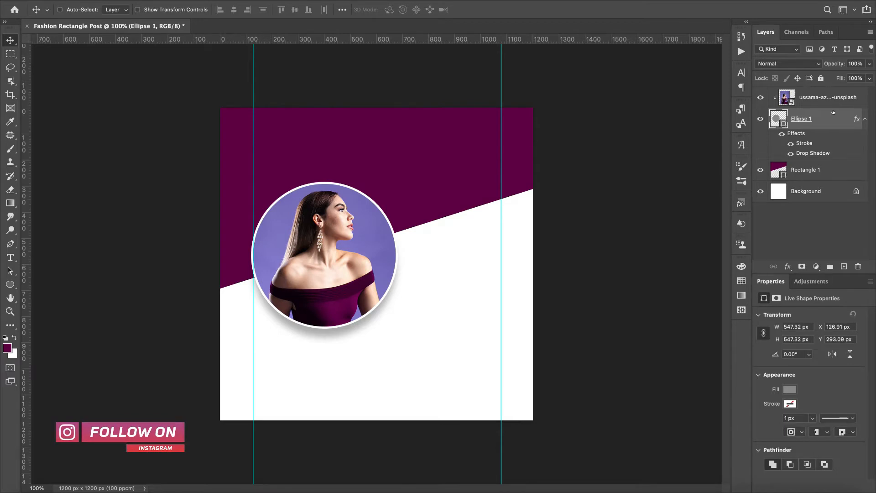
Step: Scale the circular frame down to about 88.5%, keeping its left edge on the left guide, and reposition the portrait inside it
{"action": "key", "text": "ctrl+t"}
{"action": "left_click_drag", "start_coordinate": [396, 182], "coordinate": [382, 198]}
{"action": "left_click_drag", "start_coordinate": [370, 243], "coordinate": [369, 239]}
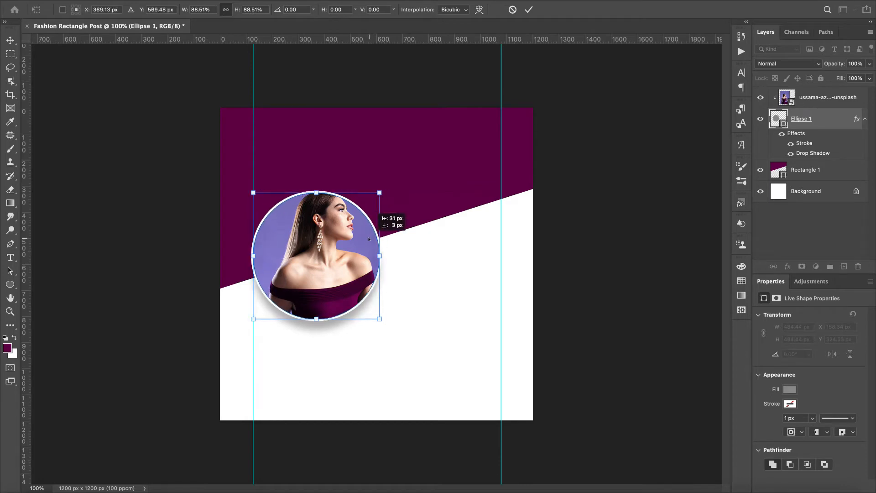
{"action": "left_click", "coordinate": [529, 10]}
{"action": "left_click", "coordinate": [342, 257]}
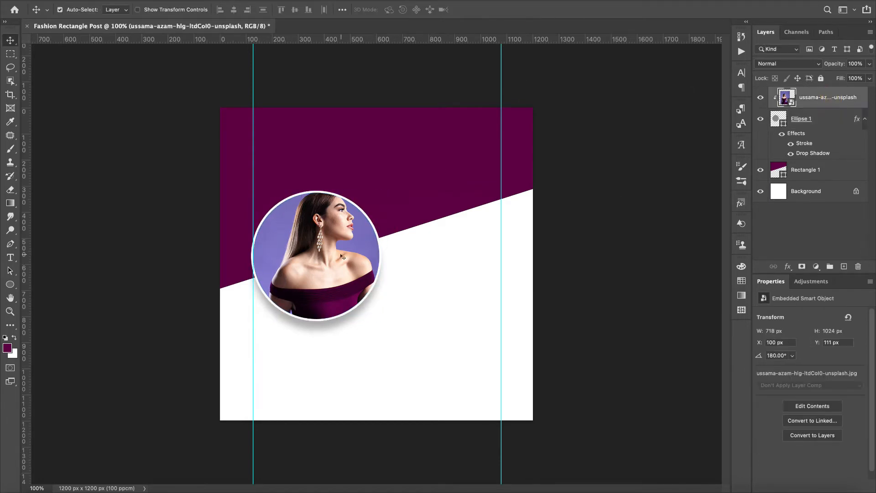
{"action": "mouse_move", "coordinate": [342, 257]}
{"action": "left_mouse_down"}
{"action": "mouse_move", "coordinate": [324, 259]}
{"action": "mouse_move", "coordinate": [332, 260]}
{"action": "left_mouse_up"}
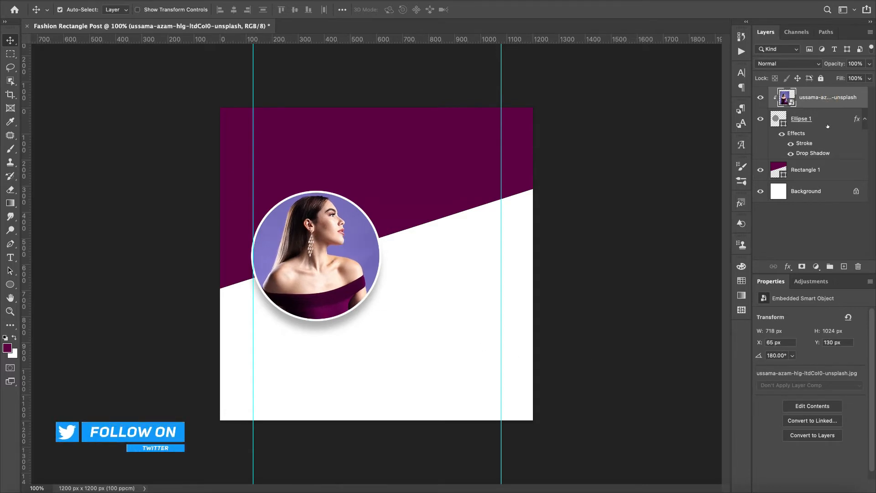
Step: Add two horizontal margin guides, one just inside the artboard's top edge and one just inside its bottom edge
{"action": "left_click_drag", "start_coordinate": [340, 62], "coordinate": [335, 128]}
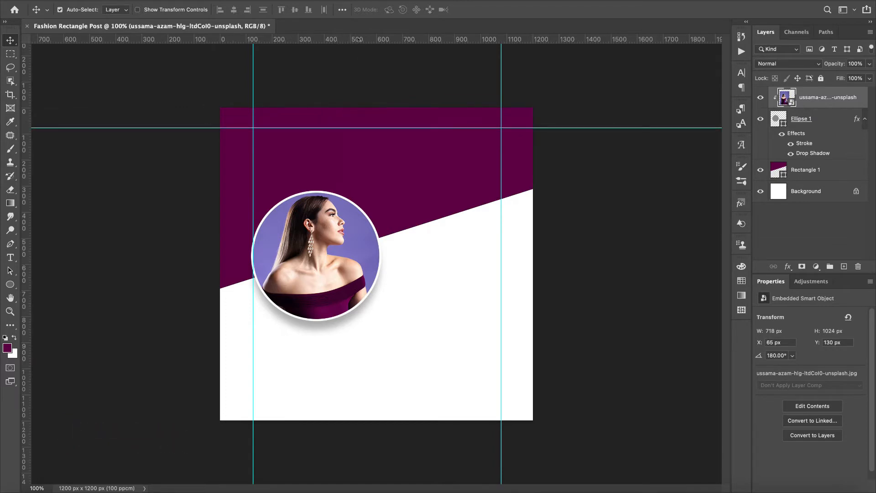
{"action": "left_click_drag", "start_coordinate": [357, 40], "coordinate": [357, 400]}
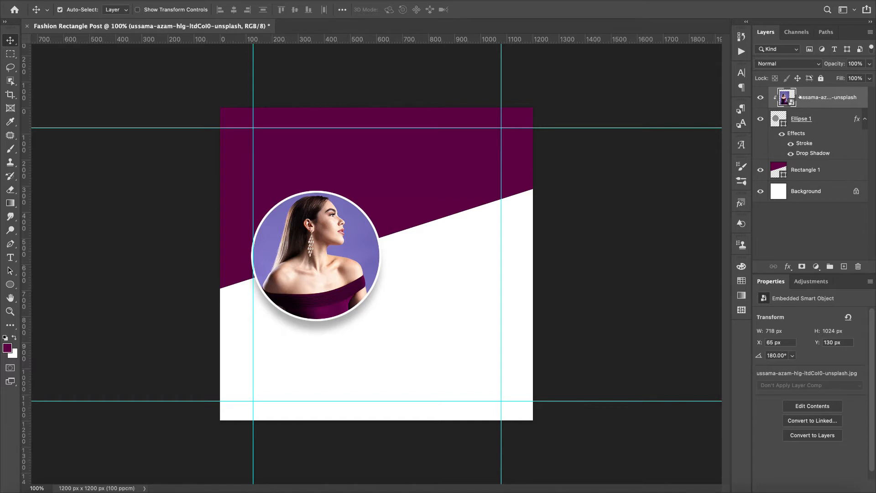
Step: Draw a dark purple circle about 380 px wide and place it partly off the artboard's bottom-left corner
{"action": "left_click", "coordinate": [10, 284]}
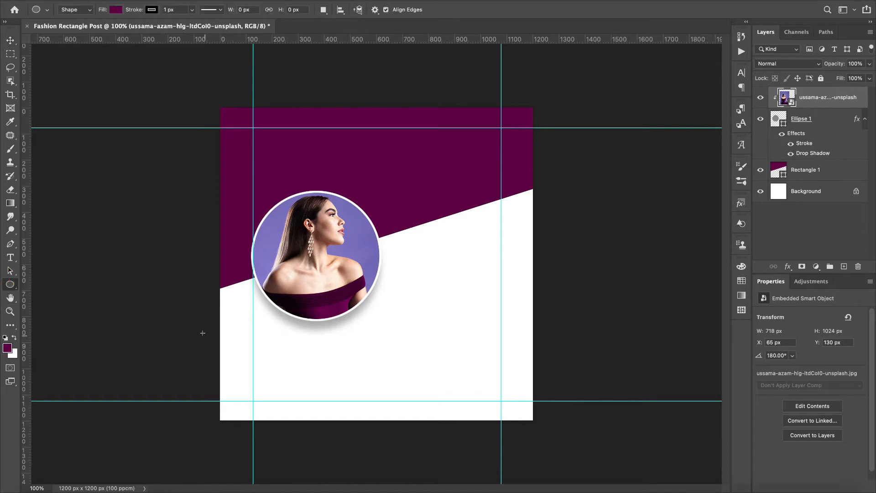
{"action": "left_click_drag", "start_coordinate": [207, 335], "coordinate": [307, 435]}
{"action": "key", "text": "v"}
{"action": "left_click_drag", "start_coordinate": [286, 372], "coordinate": [272, 402]}
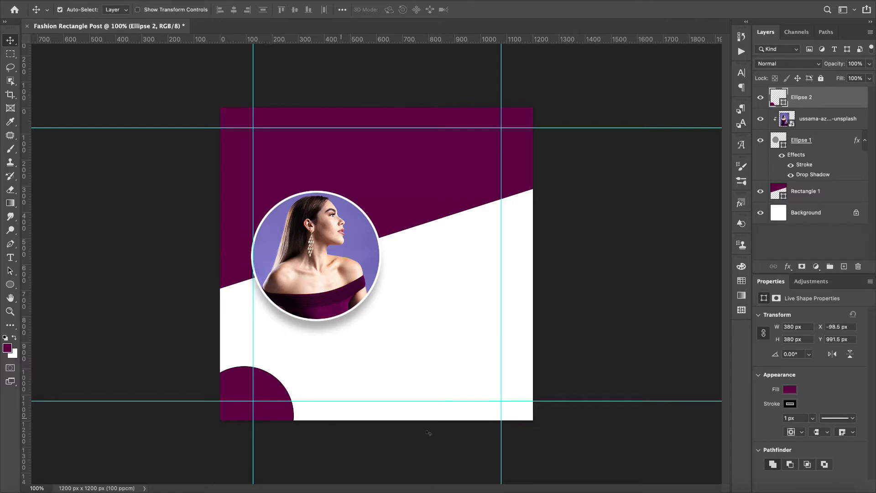
Step: Draw a small dark purple circle about 76 px wide above the large corner circle, centred near the left guide
{"action": "left_click", "coordinate": [844, 267]}
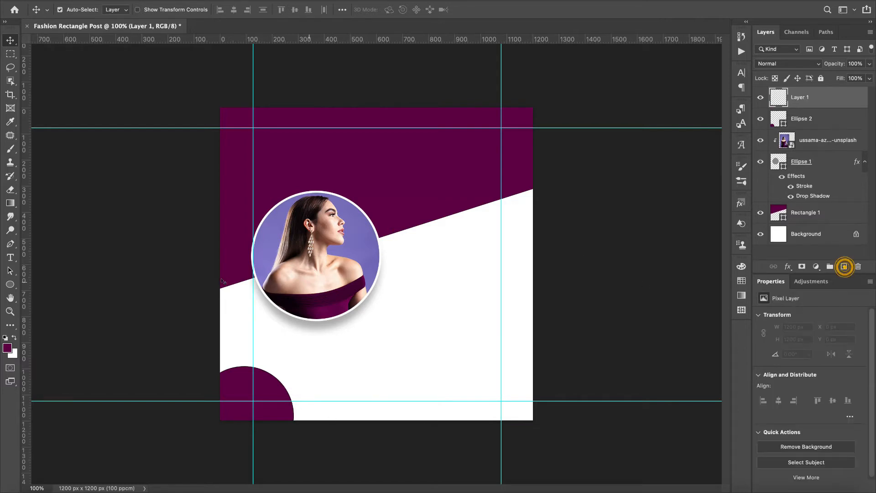
{"action": "left_click", "coordinate": [10, 284]}
{"action": "left_click_drag", "start_coordinate": [241, 327], "coordinate": [265, 353]}
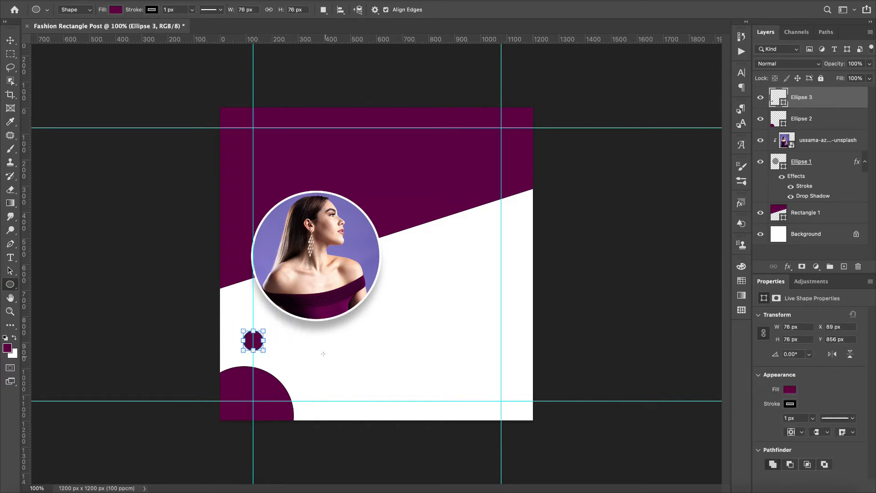
Step: Remove the stroke from both the small purple circle and the large corner circle
{"action": "left_click", "coordinate": [152, 10]}
{"action": "left_click", "coordinate": [90, 30]}
{"action": "left_click", "coordinate": [829, 118]}
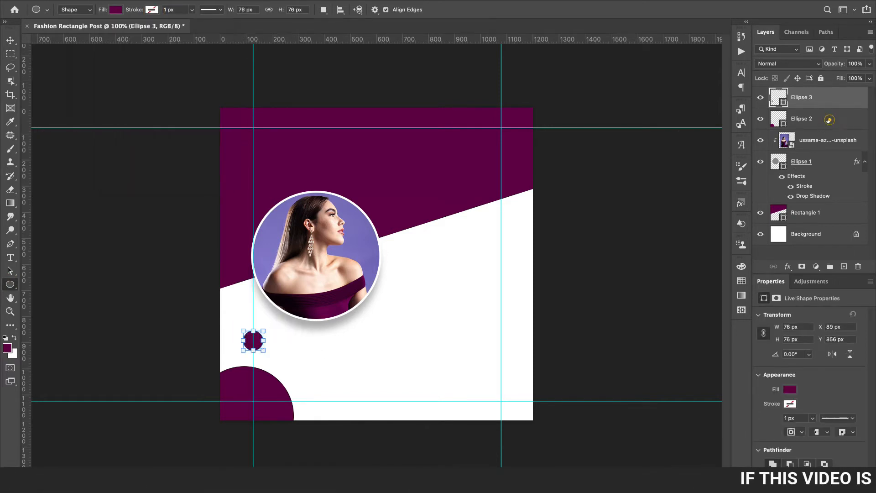
{"action": "left_click", "coordinate": [152, 10]}
{"action": "left_click", "coordinate": [90, 30]}
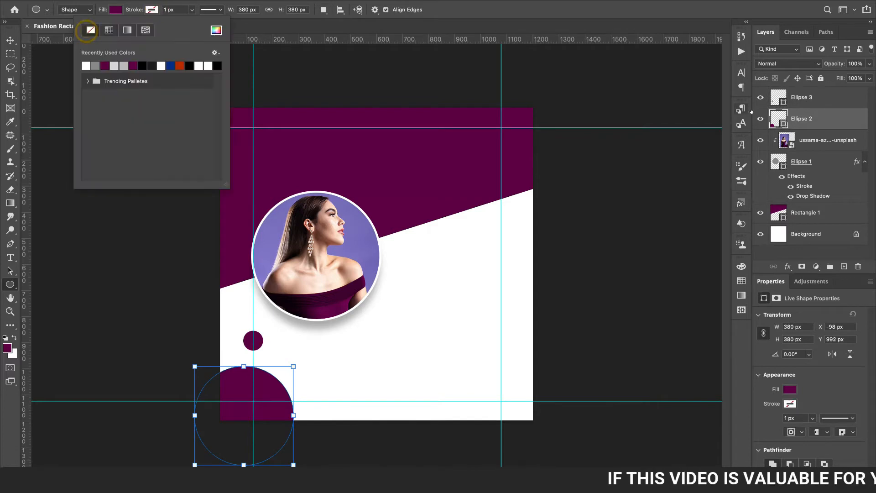
Step: Duplicate the small purple circle, place the copy to the right of the corner circle and scale it to about 151 px
{"action": "left_click", "coordinate": [802, 98]}
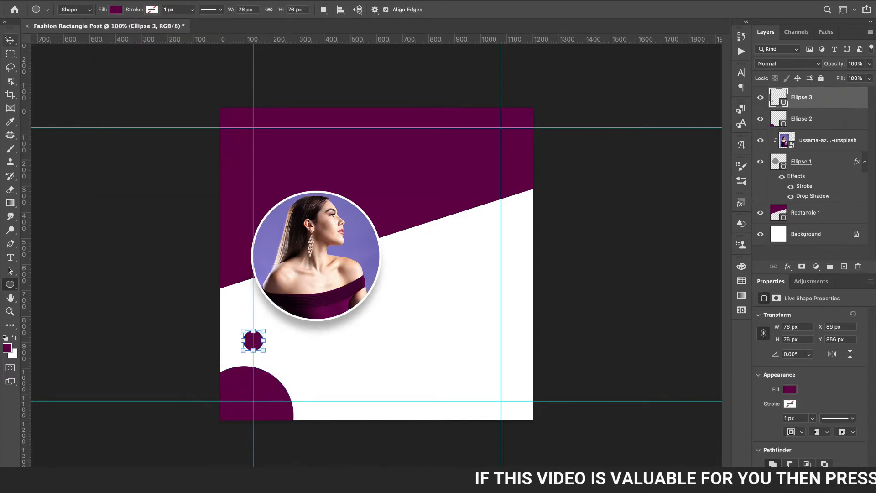
{"action": "key", "text": "v"}
{"action": "left_click_drag", "start_coordinate": [256, 346], "coordinate": [311, 373]}
{"action": "key", "text": "ctrl+t"}
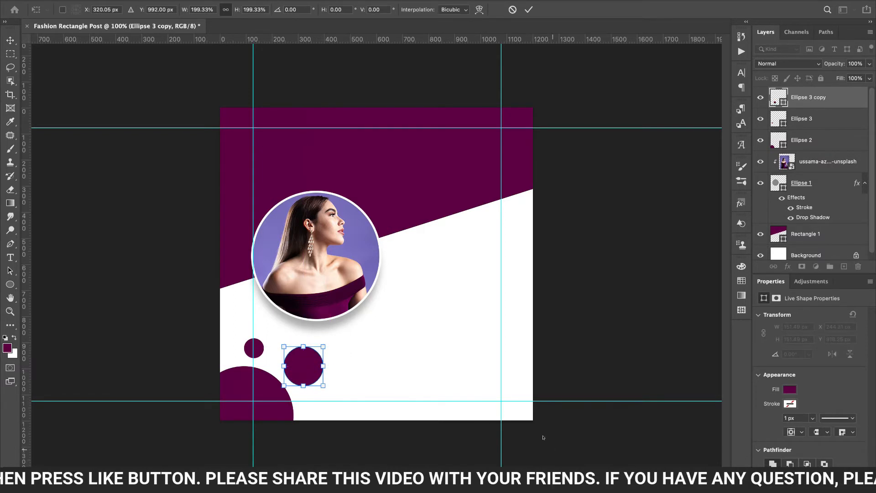
{"action": "left_click", "coordinate": [528, 10]}
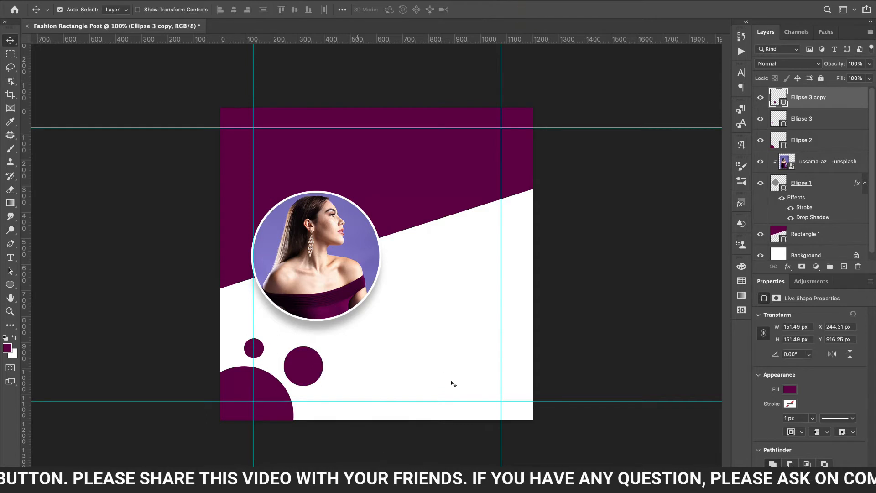
Step: Start a text line beside the right guide in the white area and colour it dark purple to match the artwork
{"action": "left_click", "coordinate": [10, 257]}
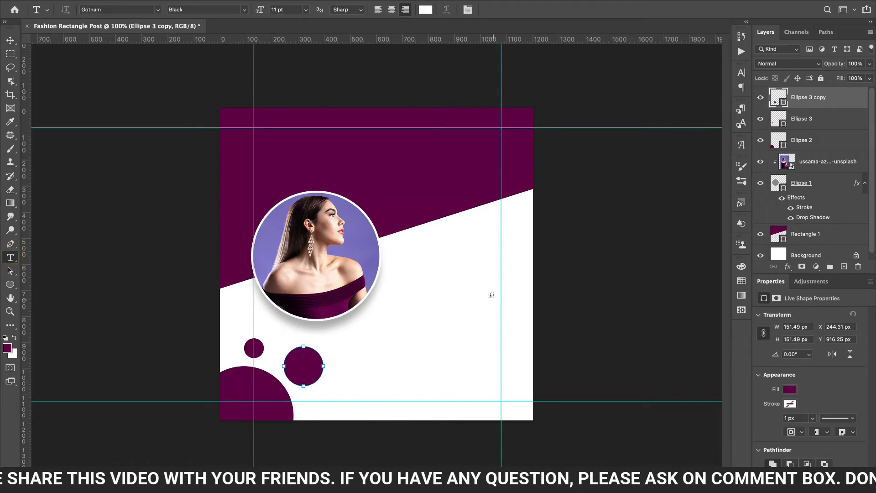
{"action": "left_click", "coordinate": [493, 294]}
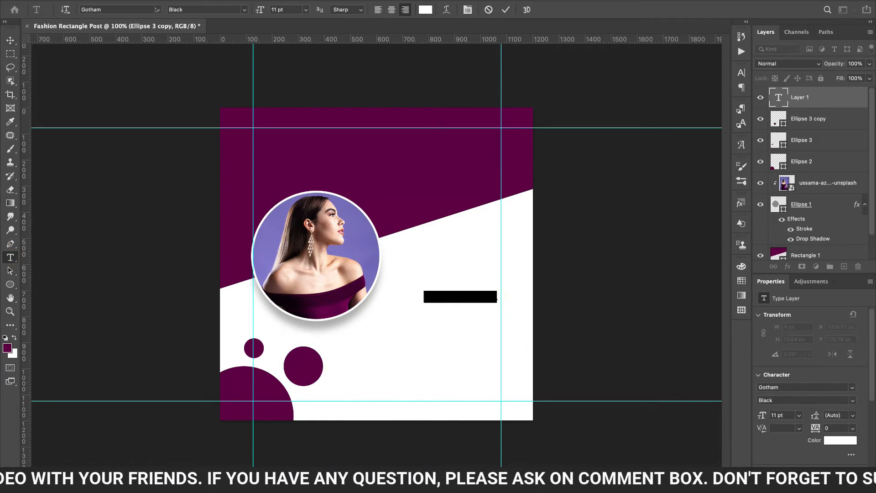
{"action": "left_click", "coordinate": [157, 10]}
{"action": "scroll", "coordinate": [186, 327], "scroll_direction": "down", "scroll_amount": 20}
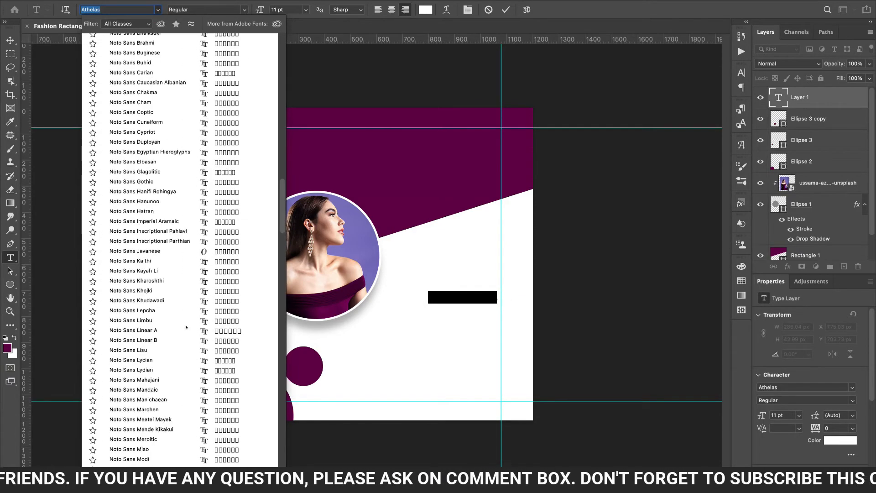
{"action": "scroll", "coordinate": [186, 326], "scroll_direction": "up", "scroll_amount": 10}
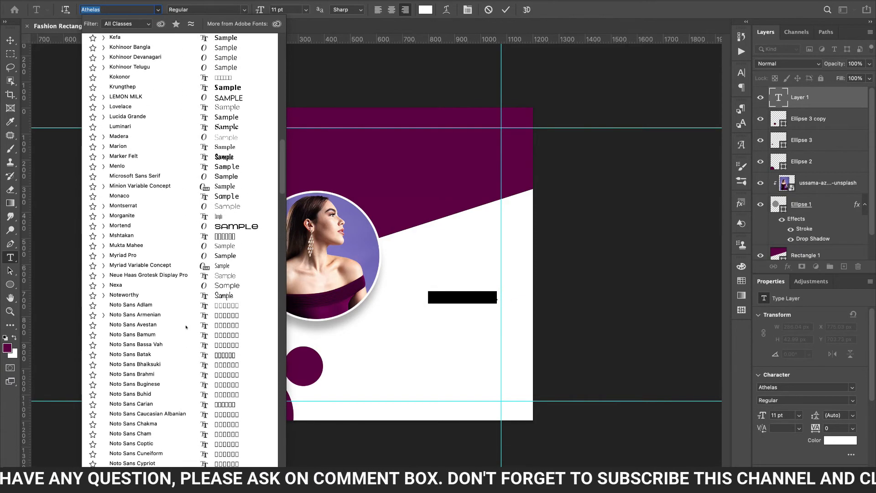
{"action": "left_click", "coordinate": [426, 10]}
{"action": "left_click", "coordinate": [422, 155]}
{"action": "key", "text": "Return"}
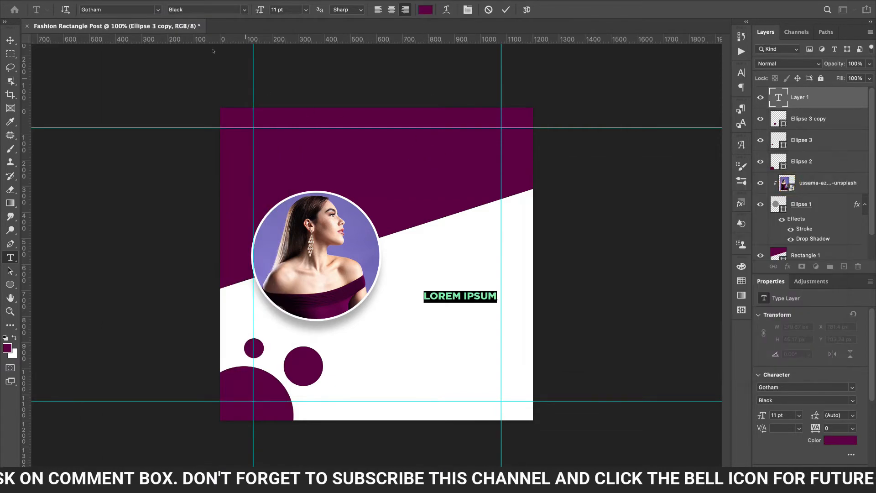
Step: Set the placeholder text's font to Nexa Black
{"action": "left_click", "coordinate": [157, 9]}
{"action": "scroll", "coordinate": [164, 302], "scroll_direction": "down", "scroll_amount": 15}
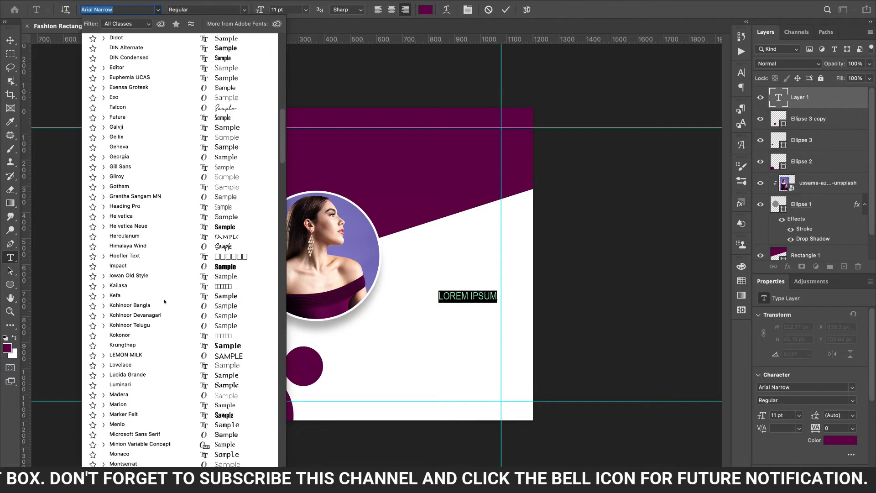
{"action": "scroll", "coordinate": [165, 315], "scroll_direction": "down", "scroll_amount": 1}
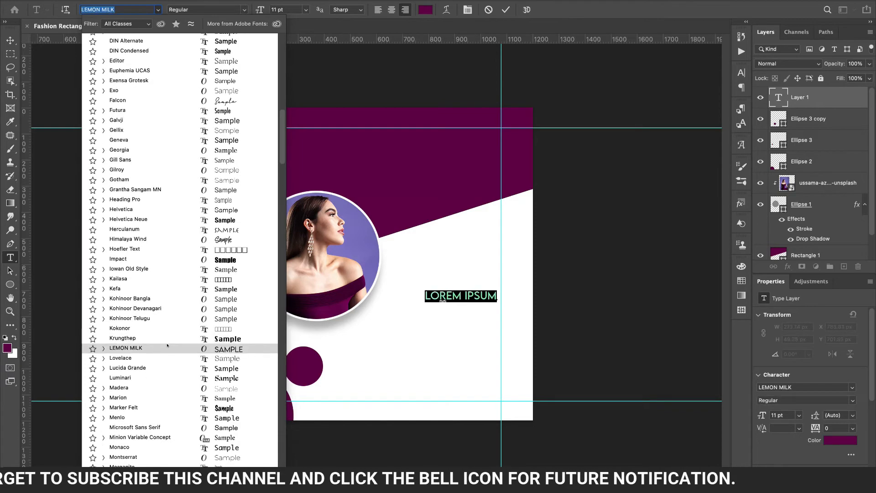
{"action": "scroll", "coordinate": [165, 356], "scroll_direction": "down", "scroll_amount": 5}
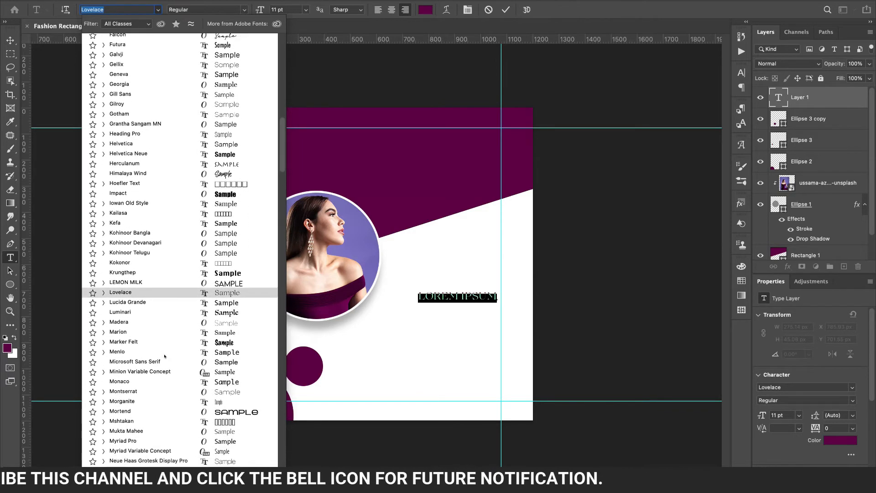
{"action": "scroll", "coordinate": [165, 356], "scroll_direction": "down", "scroll_amount": 2}
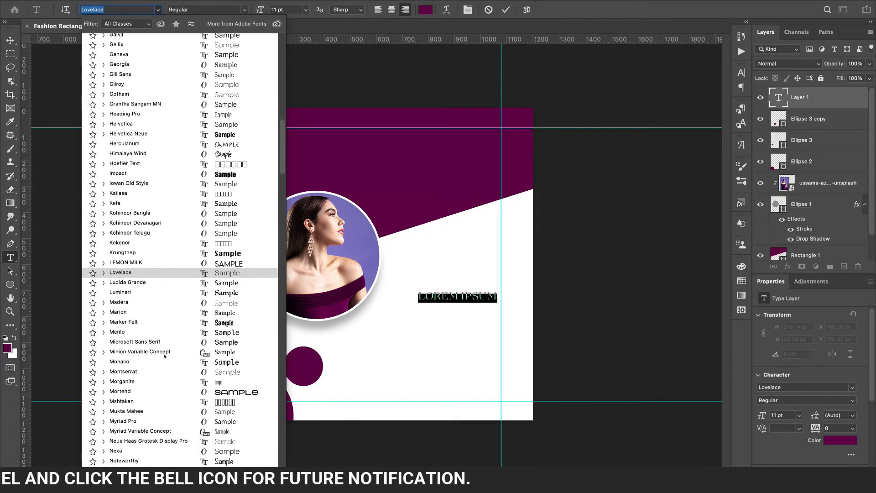
{"action": "scroll", "coordinate": [165, 356], "scroll_direction": "down", "scroll_amount": 3}
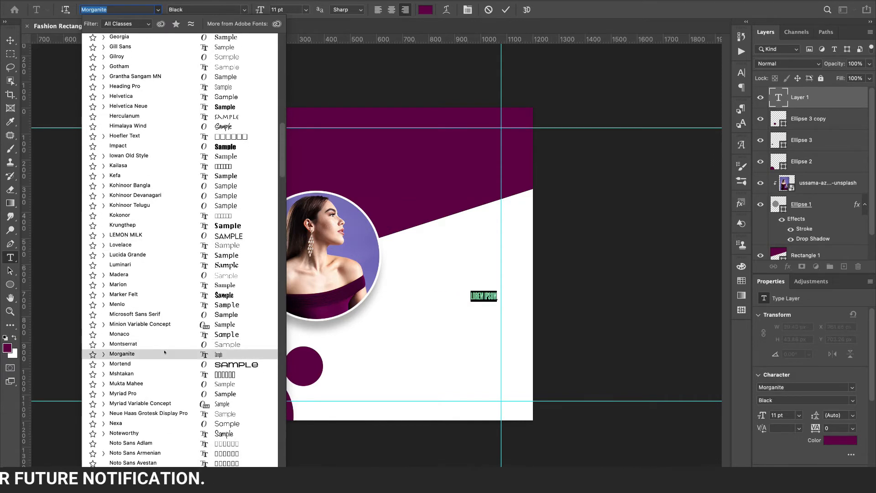
{"action": "scroll", "coordinate": [165, 362], "scroll_direction": "down", "scroll_amount": 6}
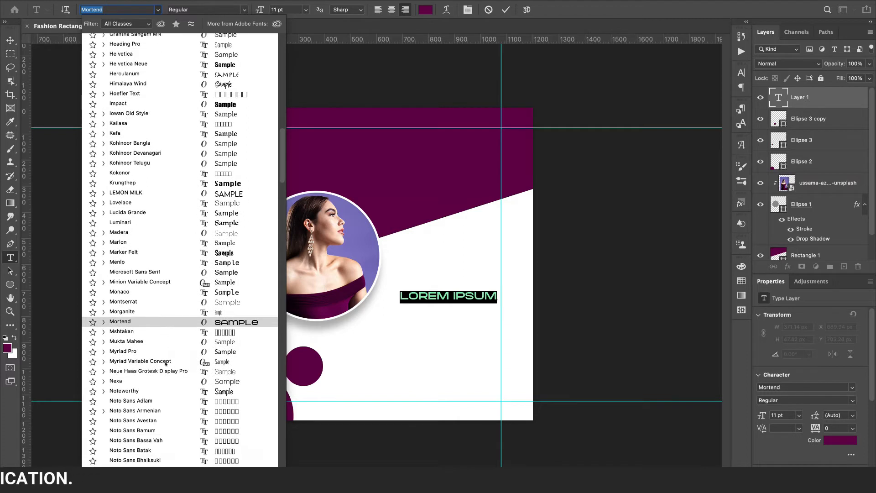
{"action": "scroll", "coordinate": [165, 364], "scroll_direction": "down", "scroll_amount": 7}
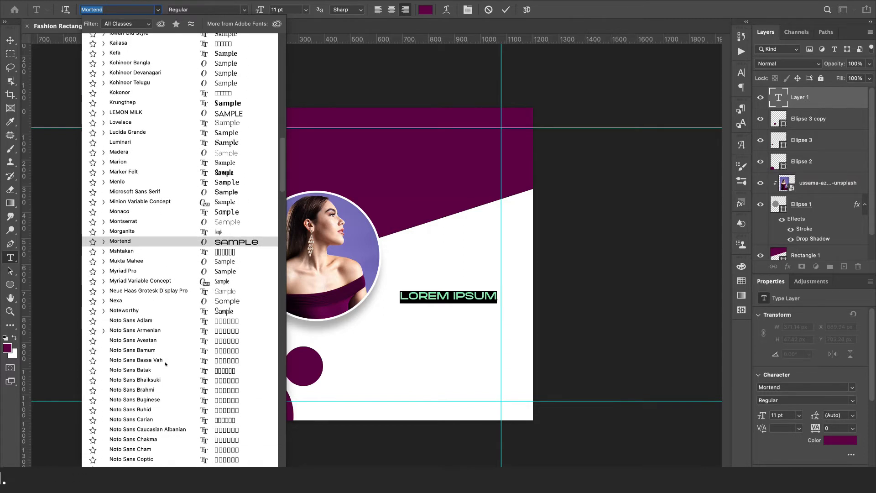
{"action": "left_click", "coordinate": [173, 300]}
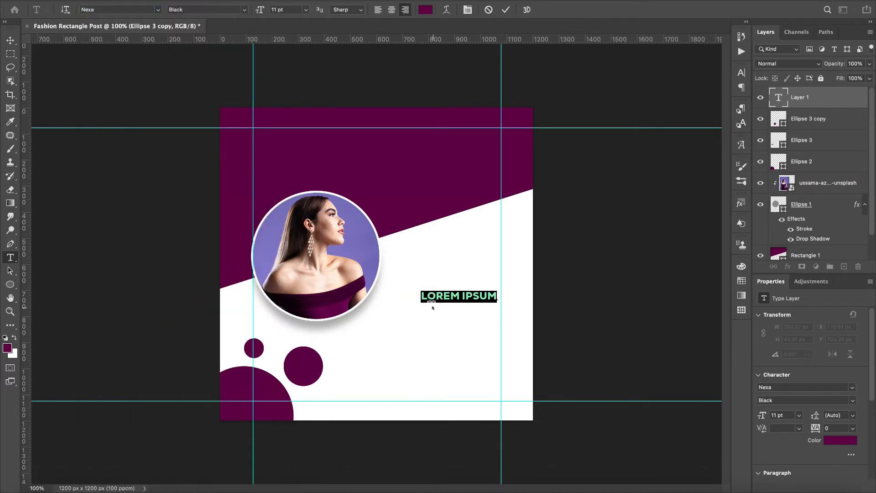
Step: Replace the placeholder with the two-line heading "NEW PRODUCT" and set its font size to 28 pt
{"action": "type", "text": "NEW"}
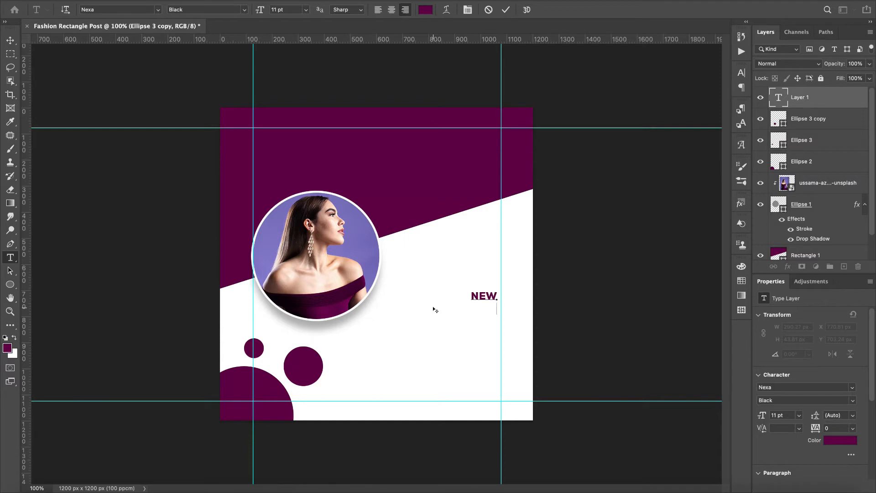
{"action": "type", "text": "UCT"}
{"action": "left_click_drag", "start_coordinate": [472, 292], "coordinate": [498, 317]}
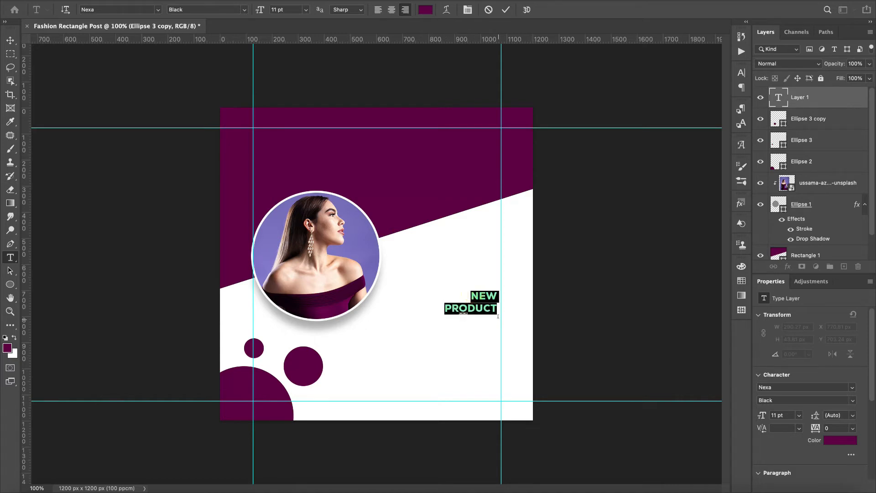
{"action": "left_click", "coordinate": [741, 73]}
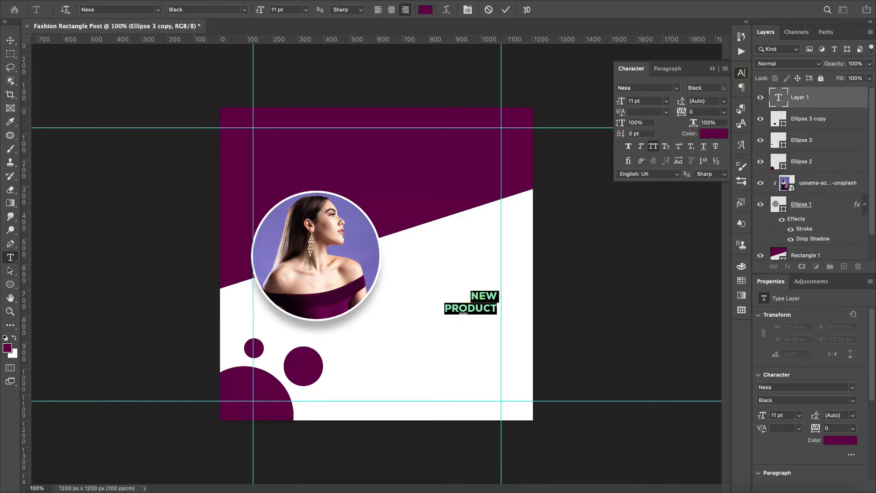
{"action": "left_click", "coordinate": [724, 89]}
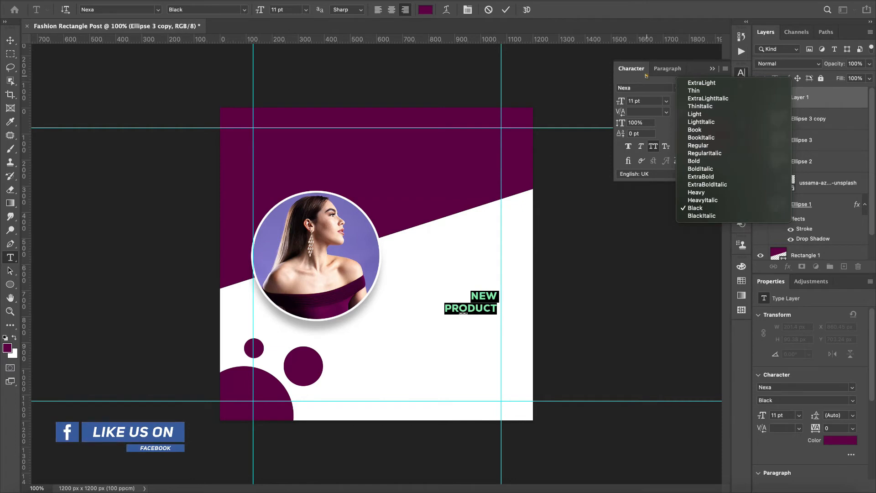
{"action": "left_click", "coordinate": [647, 76]}
{"action": "left_click_drag", "start_coordinate": [629, 101], "coordinate": [629, 101]}
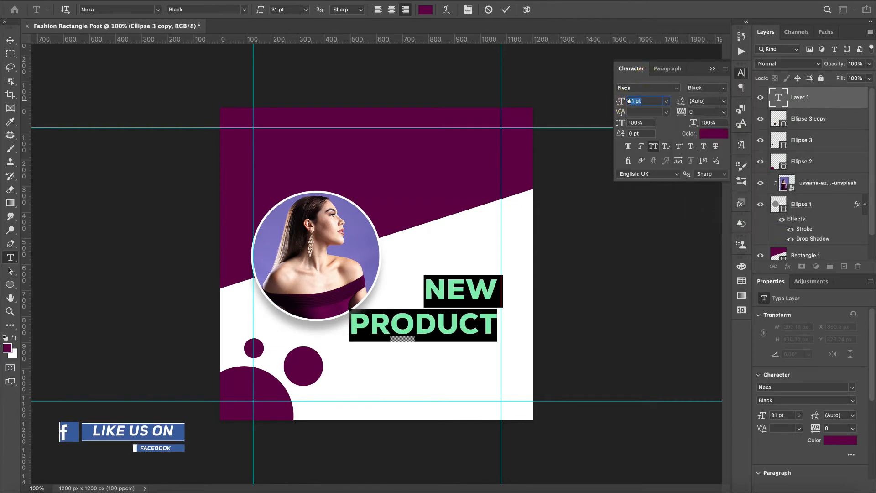
{"action": "type", "text": "28"}
{"action": "key", "text": "Return"}
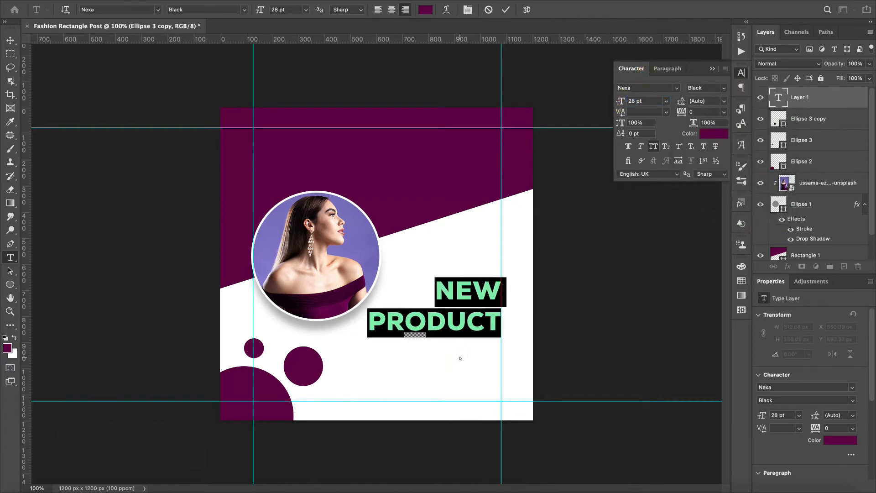
Step: Set the font weight of the word "PRODUCT" in the heading to Nexa Bold
{"action": "left_click", "coordinate": [495, 284]}
{"action": "double_click", "coordinate": [495, 285]}
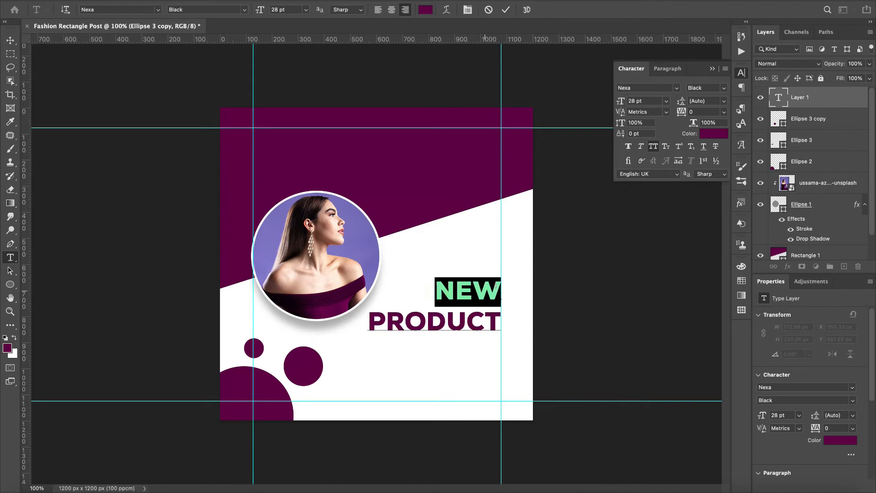
{"action": "left_click_drag", "start_coordinate": [373, 316], "coordinate": [508, 316]}
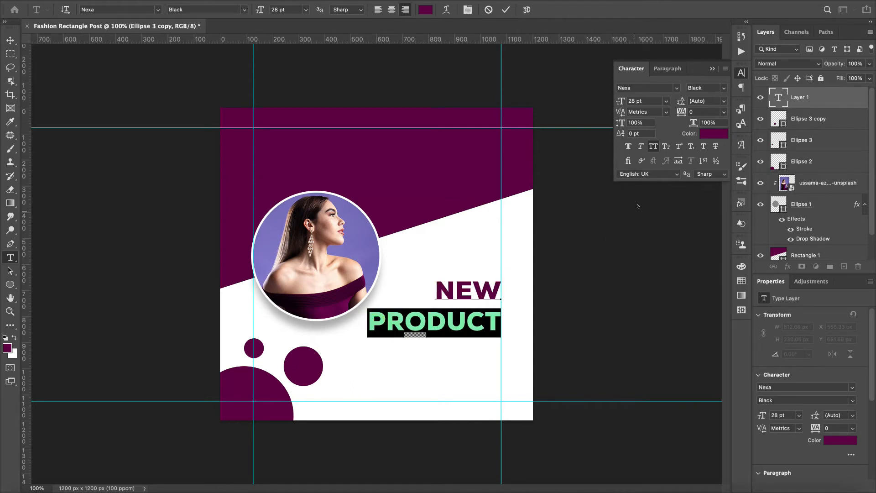
{"action": "left_click", "coordinate": [724, 87]}
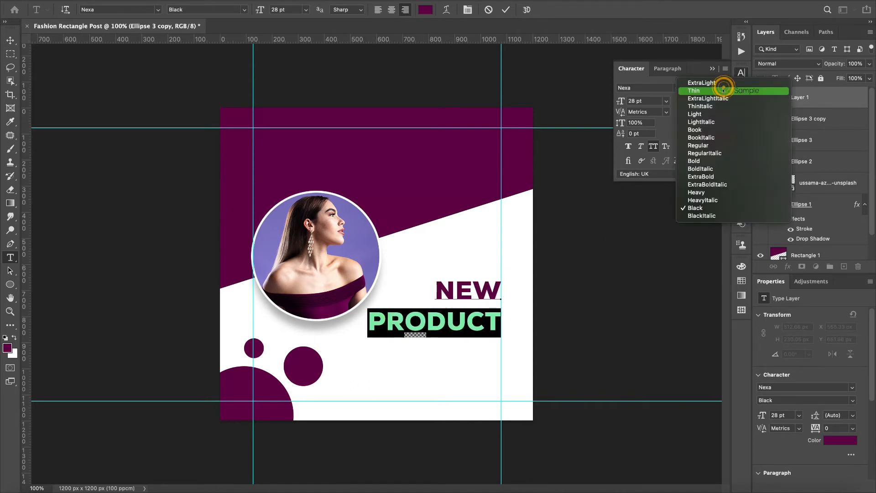
{"action": "left_click", "coordinate": [711, 161]}
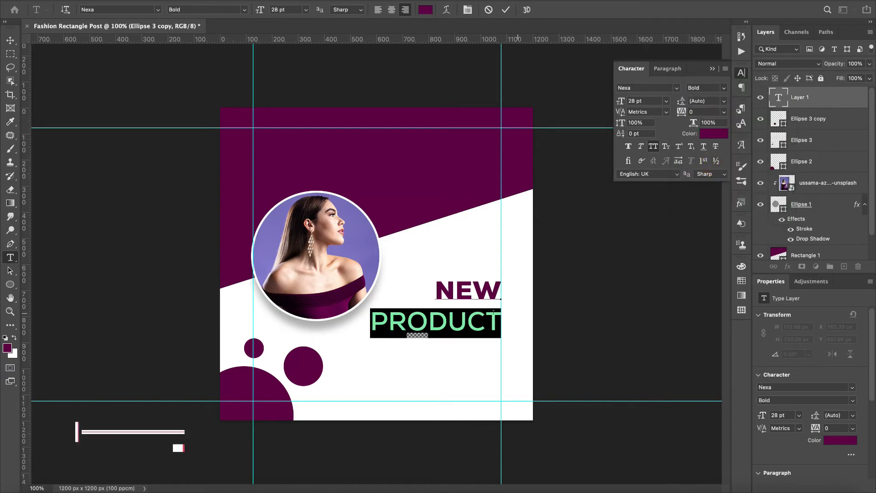
Step: Recolour the word "PRODUCT" to a very dark grey and commit the text edit
{"action": "left_click", "coordinate": [466, 320]}
{"action": "left_click_drag", "start_coordinate": [372, 320], "coordinate": [502, 319]}
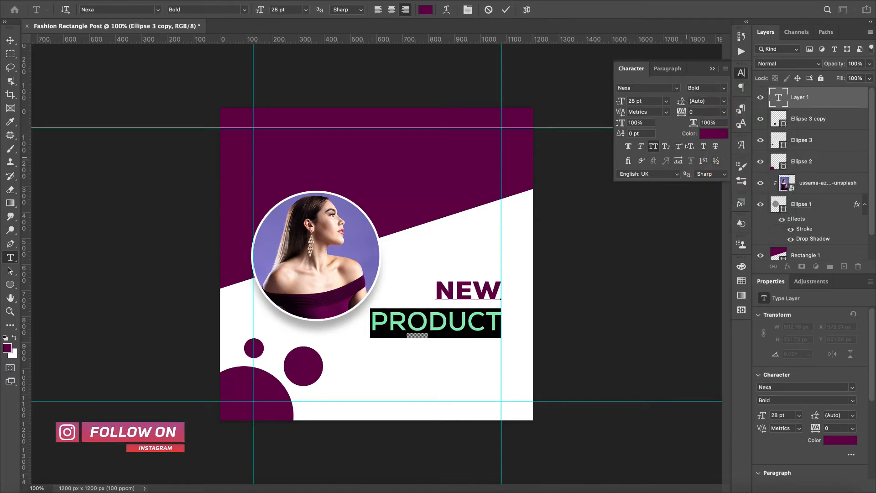
{"action": "left_click", "coordinate": [709, 133]}
{"action": "left_click_drag", "start_coordinate": [581, 260], "coordinate": [555, 301]}
{"action": "left_click", "coordinate": [775, 184]}
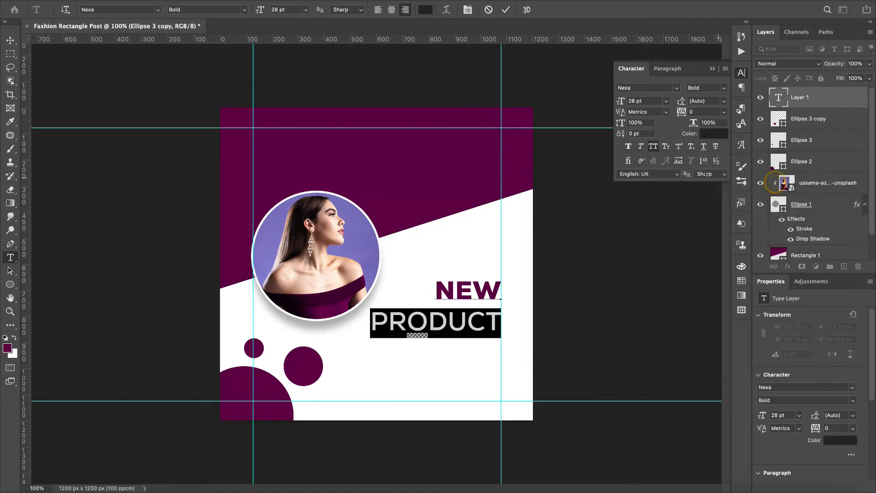
{"action": "key", "text": "ctrl+Return"}
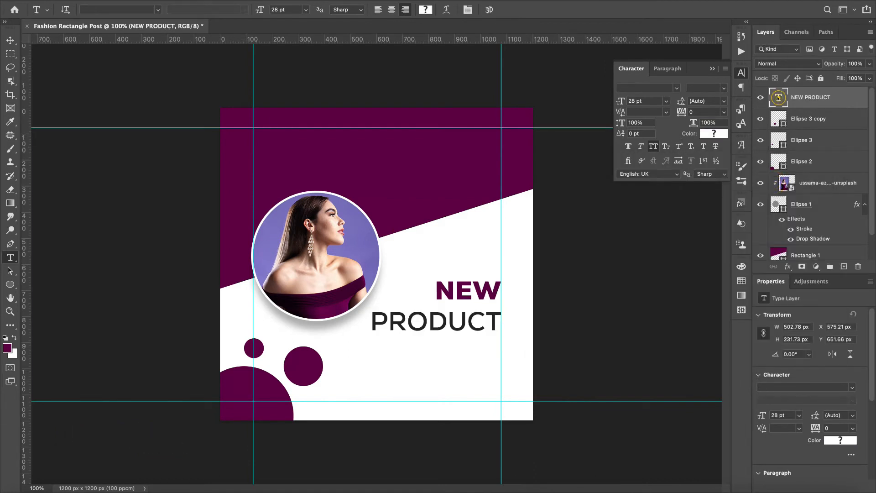
Step: Set the tracking of the whole "NEW PRODUCT" heading to -40 and its font size to 32 pt
{"action": "double_click", "coordinate": [778, 97]}
{"action": "left_click_drag", "start_coordinate": [683, 114], "coordinate": [681, 113]}
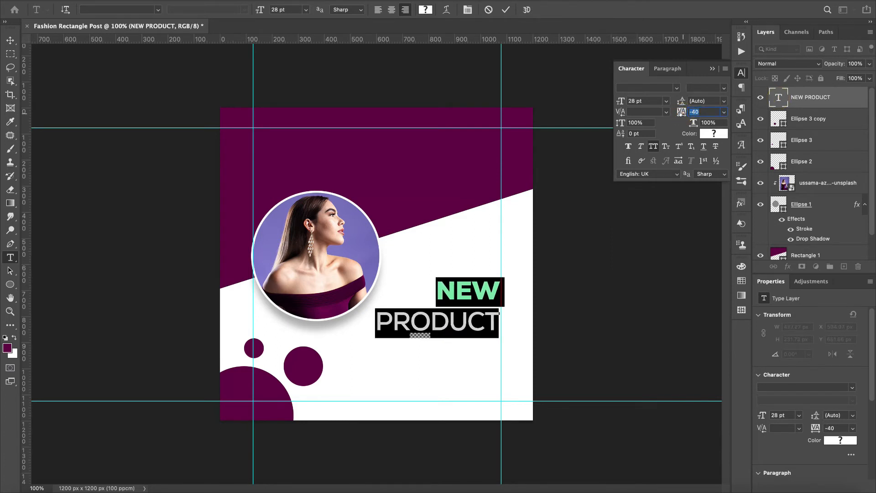
{"action": "left_click_drag", "start_coordinate": [620, 100], "coordinate": [621, 100]}
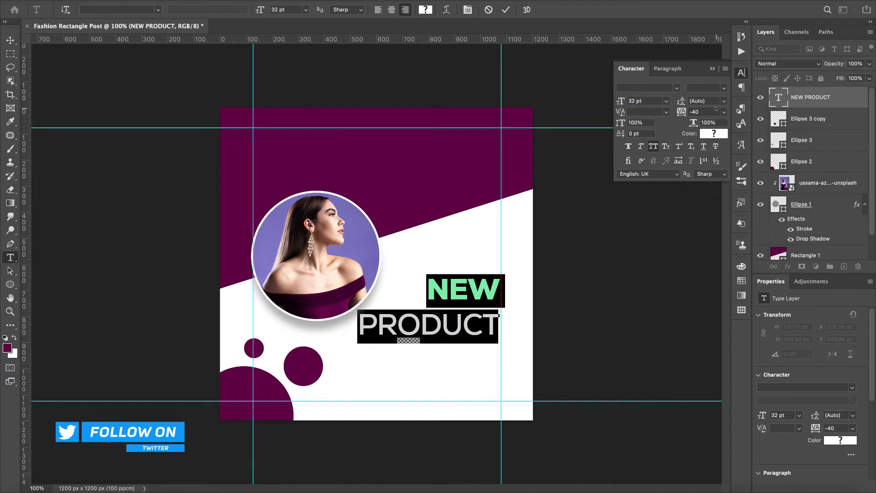
Step: Change the word "PRODUCT" to Nexa Book with 31 pt leading and commit the text edit
{"action": "left_click_drag", "start_coordinate": [361, 325], "coordinate": [524, 317]}
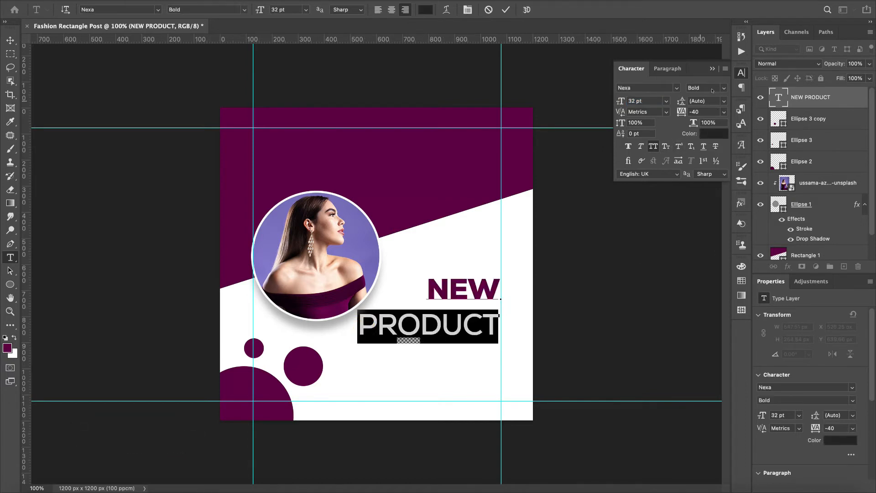
{"action": "left_click", "coordinate": [713, 91]}
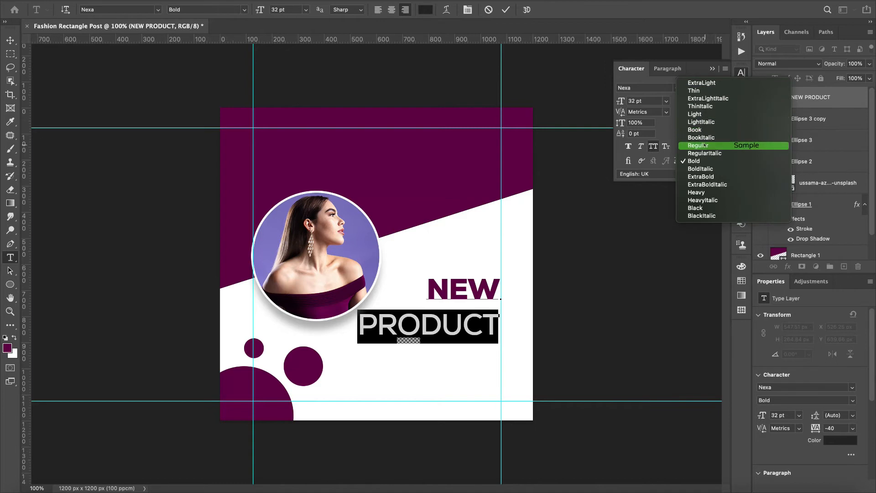
{"action": "left_click", "coordinate": [701, 129]}
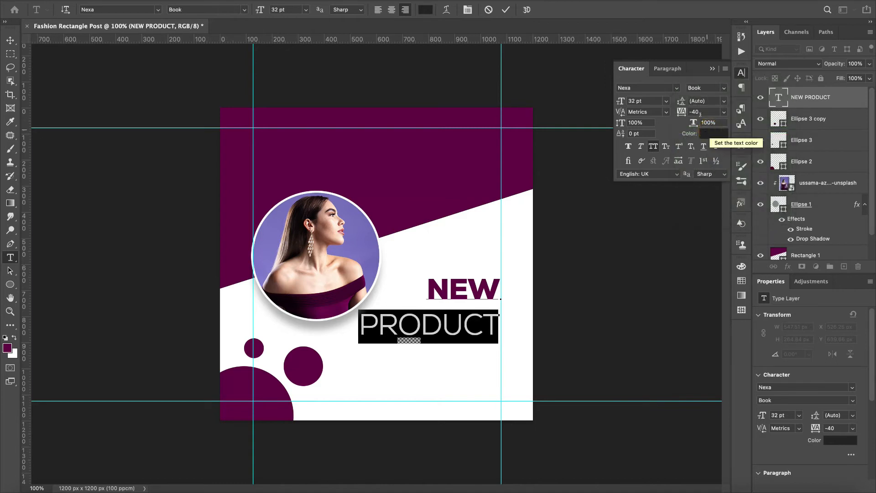
{"action": "left_click_drag", "start_coordinate": [682, 101], "coordinate": [676, 101]}
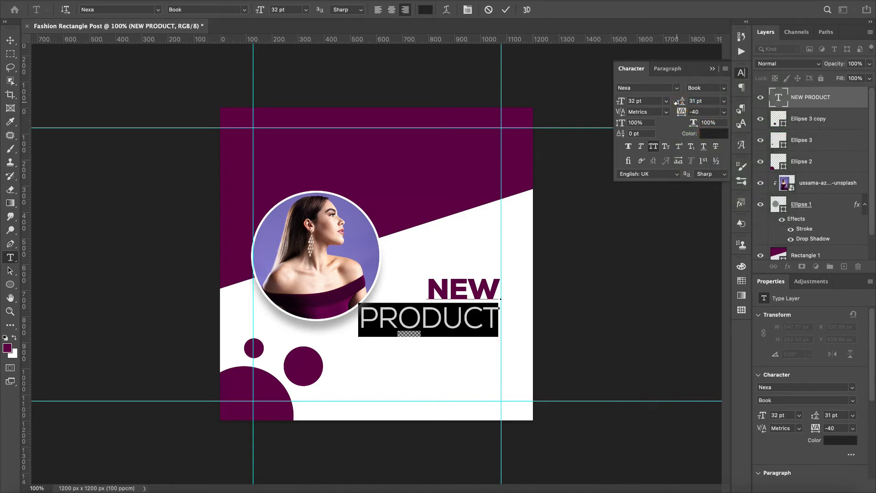
{"action": "left_click", "coordinate": [713, 69]}
{"action": "left_click", "coordinate": [851, 102]}
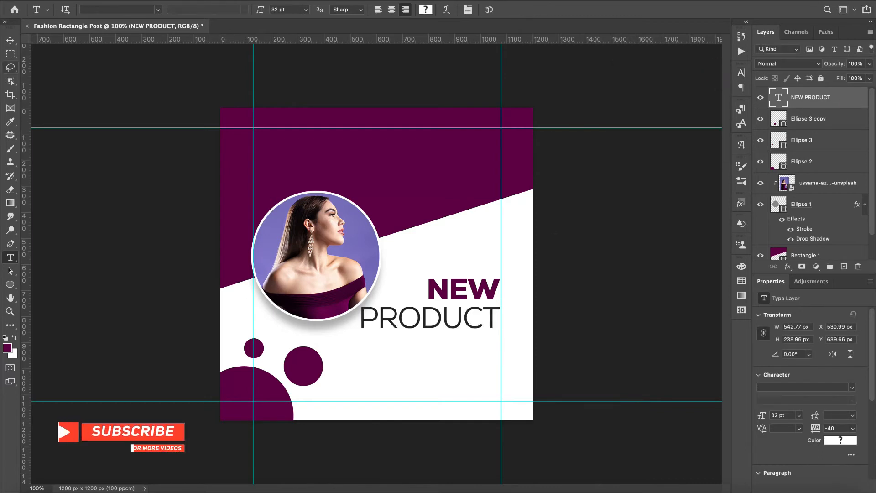
Step: Shift the heading slightly down against the right guide and duplicate it directly above itself
{"action": "left_click", "coordinate": [10, 39]}
{"action": "left_click_drag", "start_coordinate": [479, 288], "coordinate": [480, 298]}
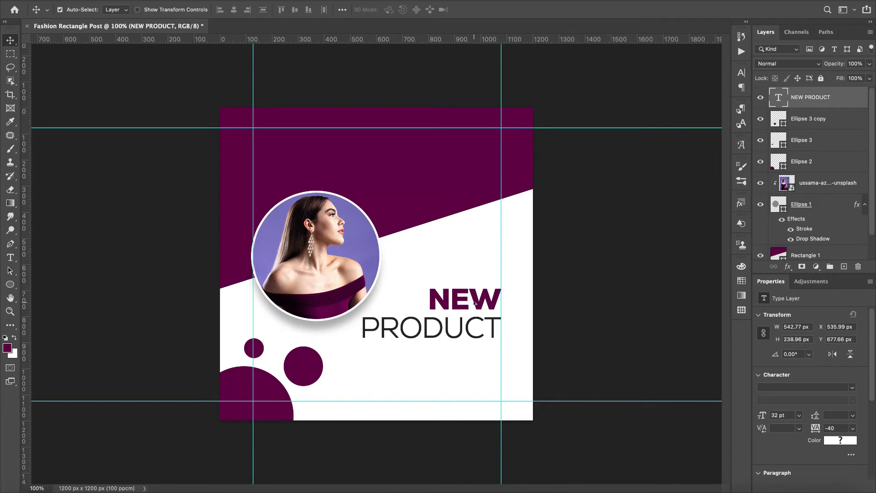
{"action": "left_click_drag", "start_coordinate": [475, 303], "coordinate": [474, 238]}
Step: Replace the duplicated heading's text with "2021" and move it down closer to the word "NEW"
{"action": "double_click", "coordinate": [474, 237]}
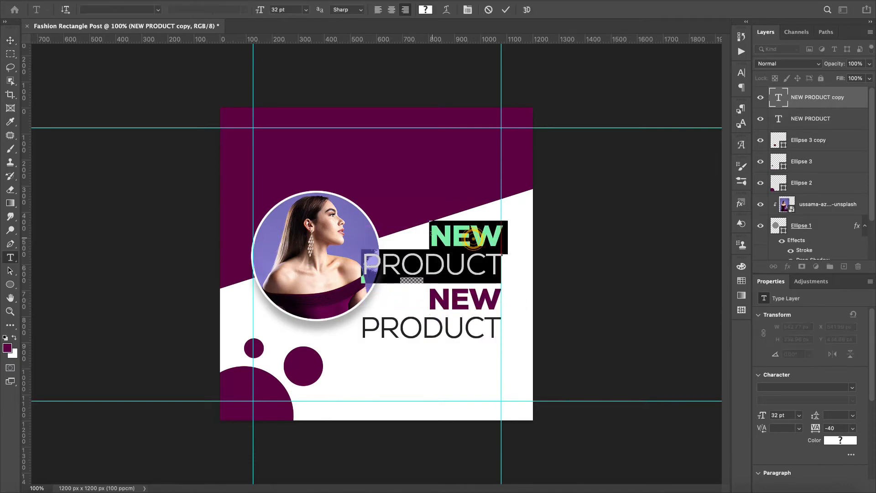
{"action": "type", "text": "2021"}
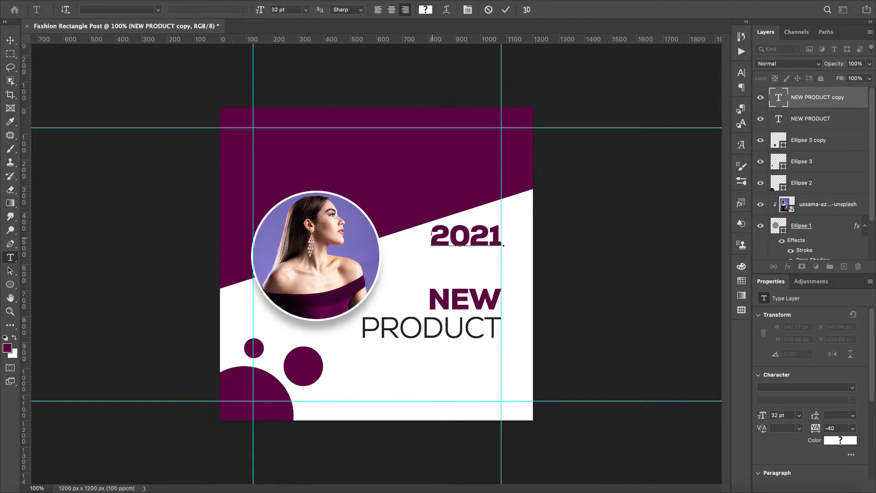
{"action": "left_click_drag", "start_coordinate": [433, 233], "coordinate": [533, 237]}
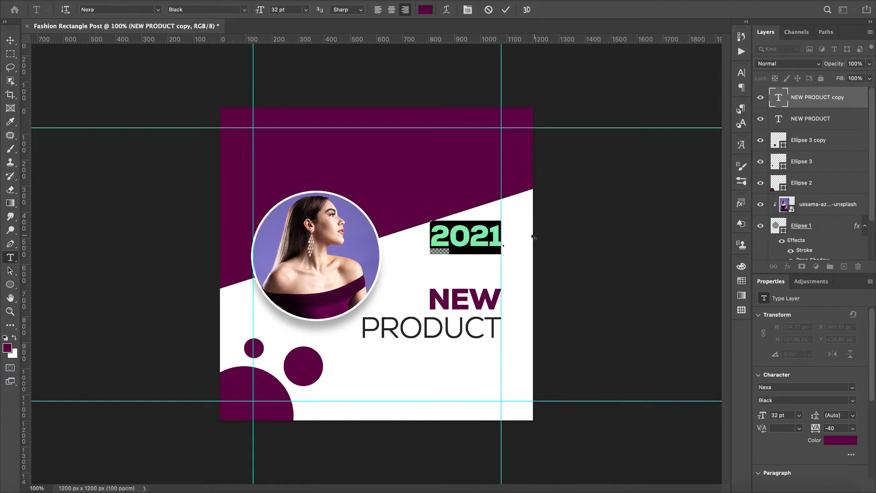
{"action": "left_click_drag", "start_coordinate": [477, 266], "coordinate": [477, 285]}
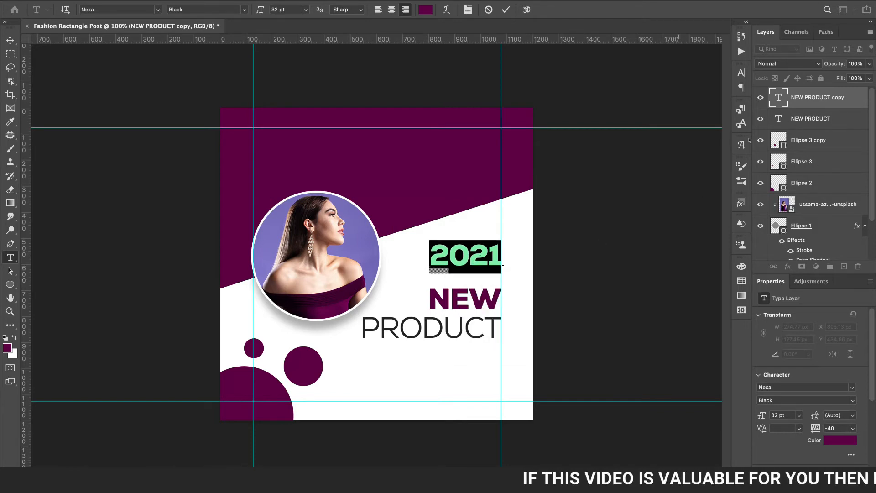
Step: Recolour the "2021" text from purple to a neutral light grey
{"action": "left_click", "coordinate": [741, 72]}
{"action": "left_click", "coordinate": [720, 87]}
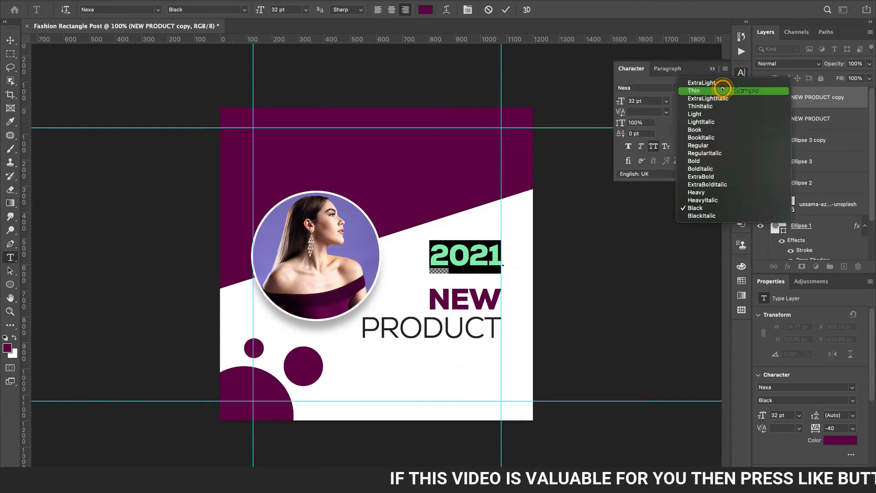
{"action": "left_click", "coordinate": [693, 69]}
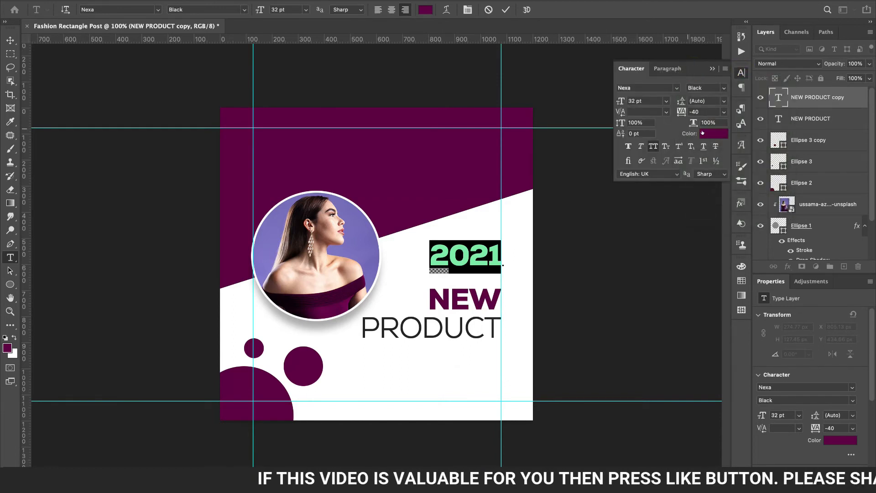
{"action": "left_click", "coordinate": [714, 134]}
{"action": "left_click", "coordinate": [555, 226]}
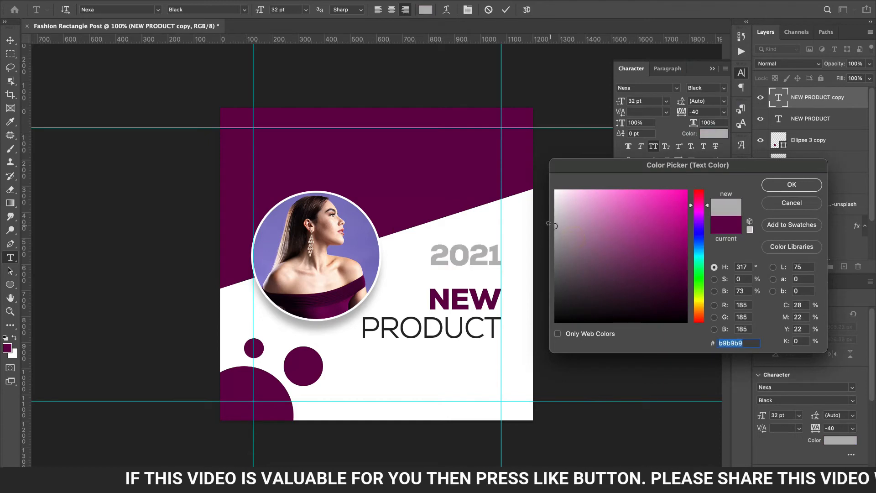
{"action": "left_click", "coordinate": [555, 224]}
{"action": "left_click", "coordinate": [774, 184]}
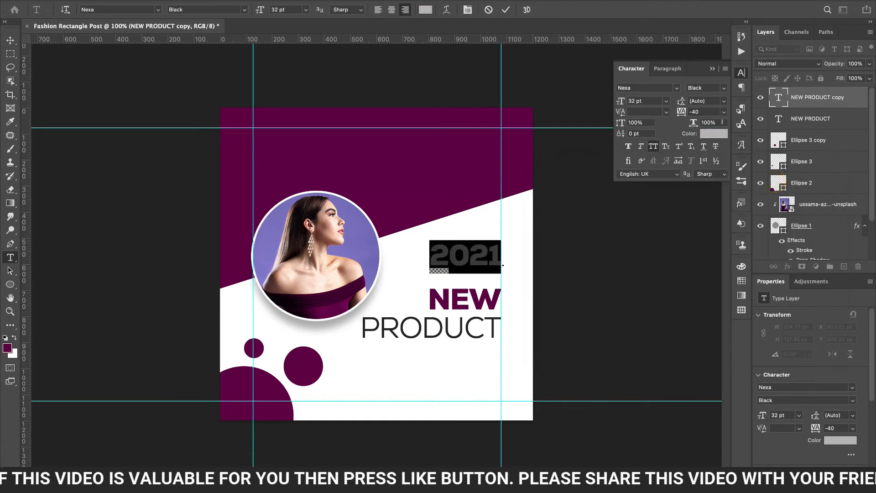
Step: Set the "2021" text's tracking to 80 and font size to 35 pt, nudging it up against the right guide
{"action": "left_click", "coordinate": [707, 190]}
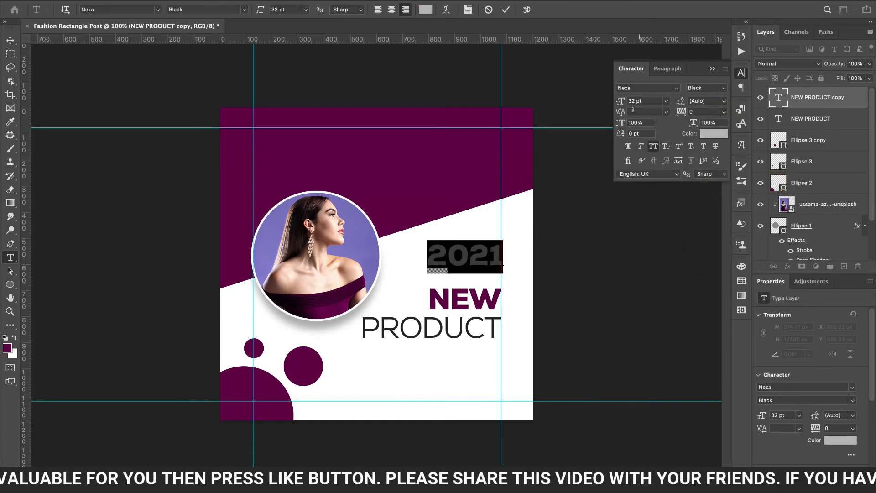
{"action": "left_click_drag", "start_coordinate": [680, 110], "coordinate": [682, 110]}
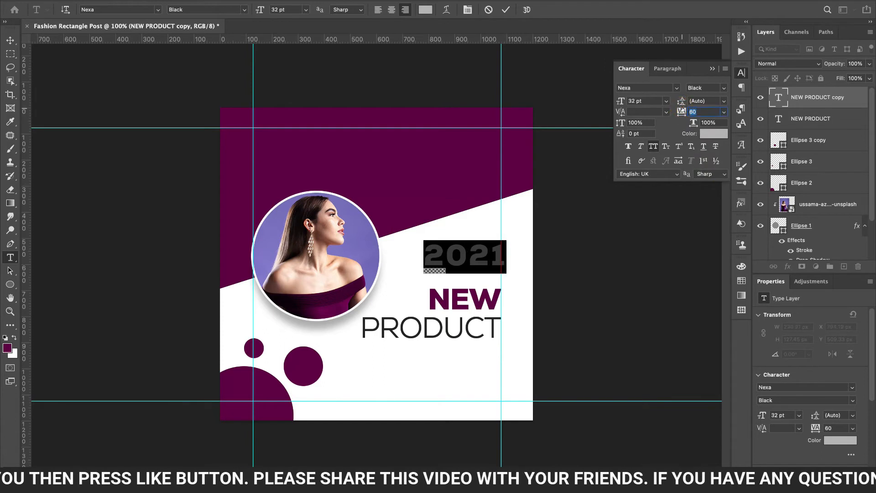
{"action": "left_click_drag", "start_coordinate": [494, 281], "coordinate": [488, 271]}
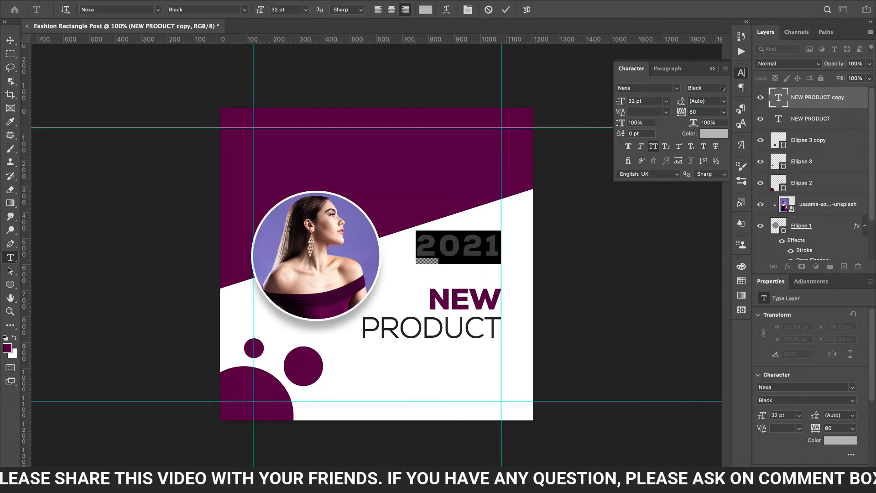
{"action": "left_click_drag", "start_coordinate": [626, 101], "coordinate": [621, 101]}
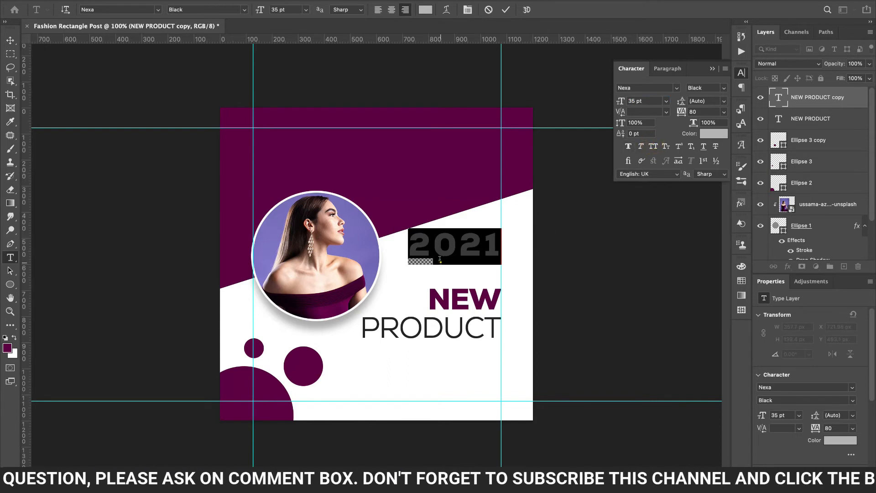
Step: Move the "2021" text below the word "PRODUCT" and lighten its colour to cecdcd
{"action": "left_click", "coordinate": [467, 260]}
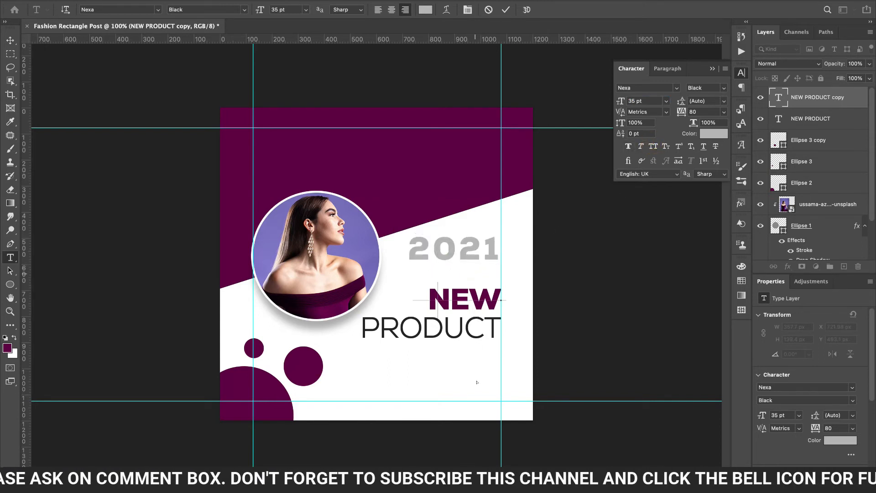
{"action": "left_click_drag", "start_coordinate": [476, 270], "coordinate": [479, 392]}
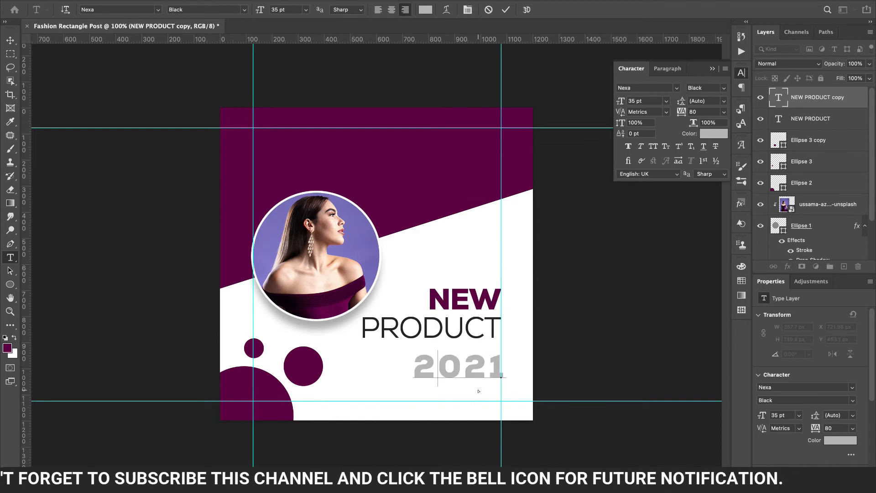
{"action": "left_click_drag", "start_coordinate": [424, 364], "coordinate": [532, 365]}
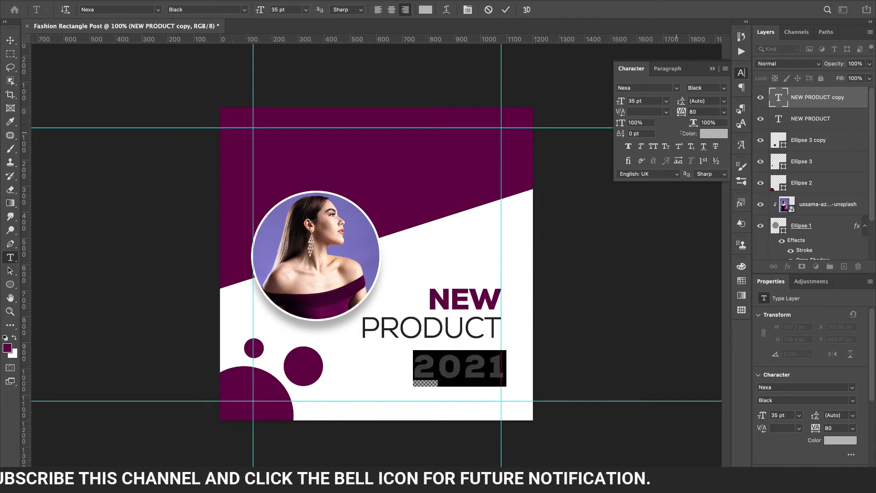
{"action": "left_click", "coordinate": [714, 133]}
{"action": "left_click", "coordinate": [555, 217]}
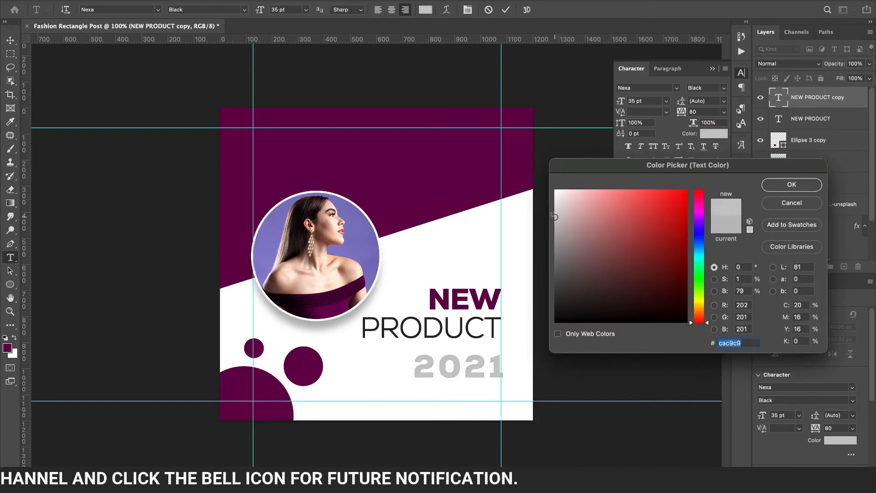
{"action": "left_click", "coordinate": [556, 215]}
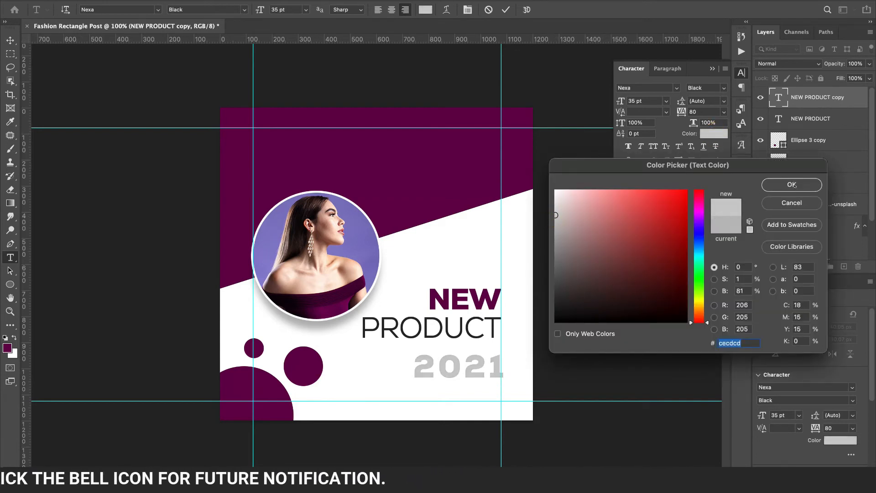
{"action": "left_click", "coordinate": [793, 185]}
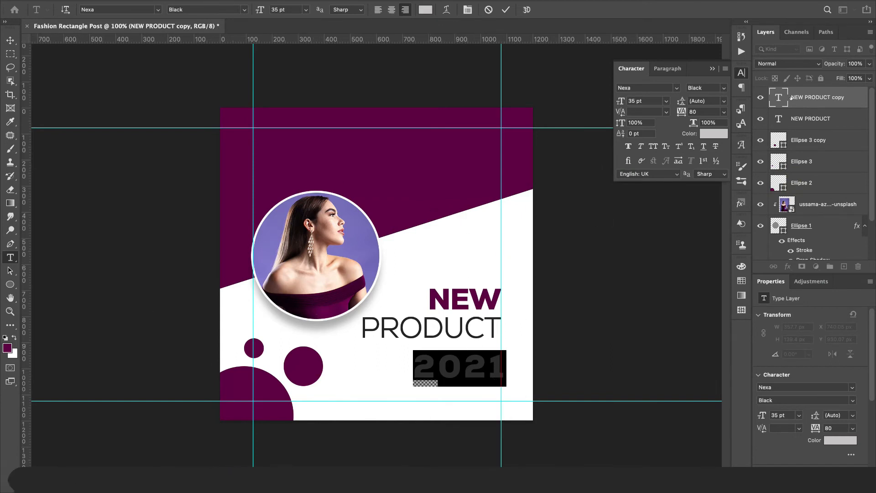
Step: Move the "2021" text down to the bottom guide and scale it up to about 160%
{"action": "left_click", "coordinate": [10, 40]}
{"action": "left_click_drag", "start_coordinate": [464, 367], "coordinate": [463, 391]}
{"action": "key", "text": "ctrl+t"}
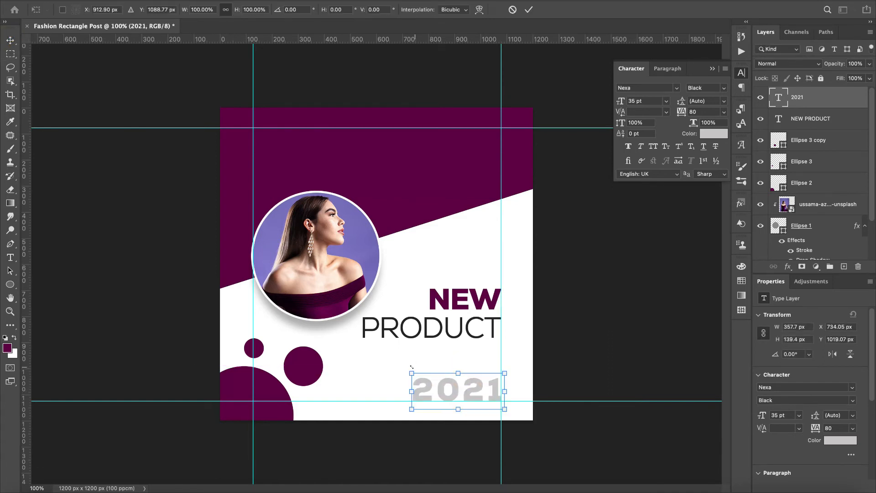
{"action": "left_click_drag", "start_coordinate": [412, 374], "coordinate": [354, 346]}
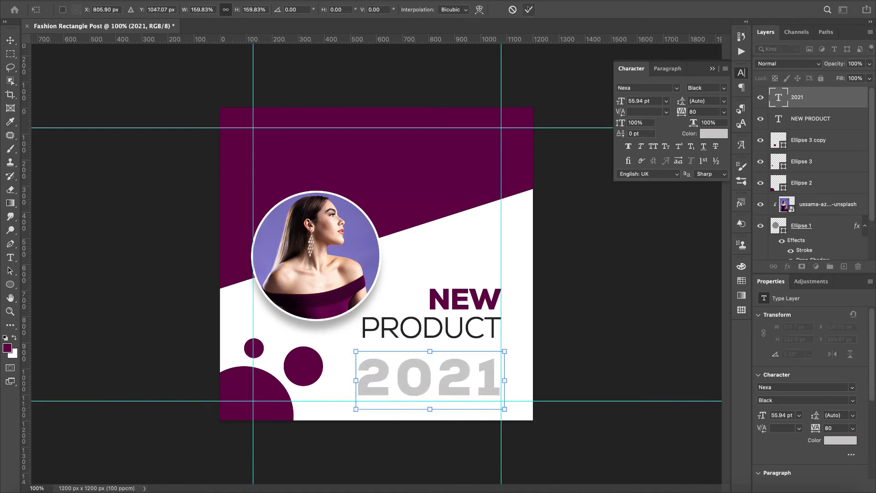
{"action": "left_click", "coordinate": [529, 9]}
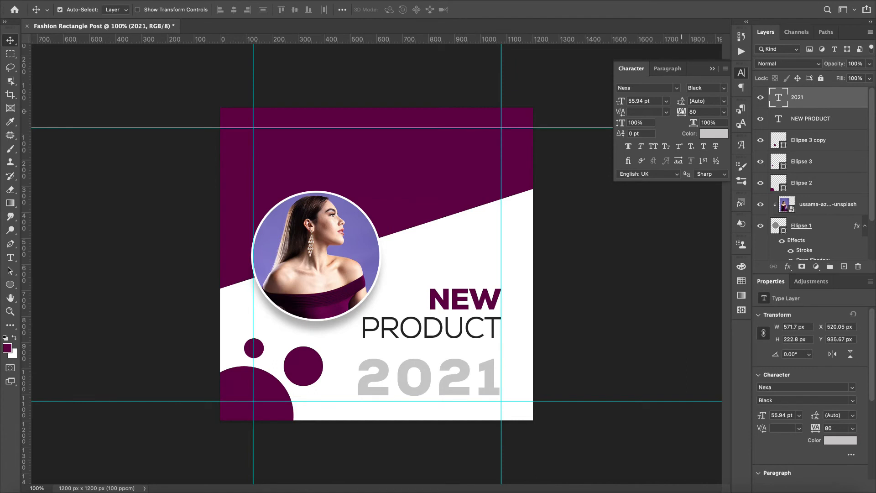
Step: Set the "2021" text's tracking to 0 and realign it with the corner of the right and bottom guides
{"action": "left_click", "coordinate": [724, 111]}
{"action": "left_click", "coordinate": [706, 190]}
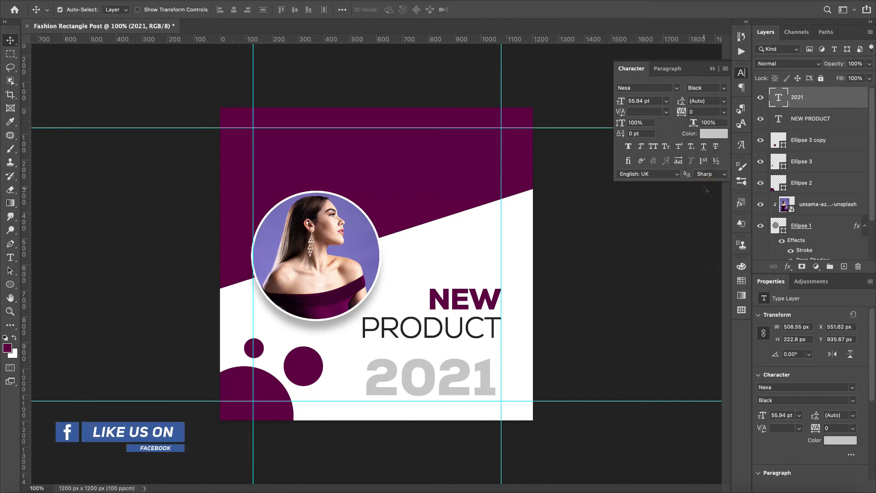
{"action": "mouse_move", "coordinate": [413, 383]}
{"action": "left_mouse_down"}
{"action": "mouse_move", "coordinate": [402, 381]}
{"action": "mouse_move", "coordinate": [420, 388]}
{"action": "left_mouse_up"}
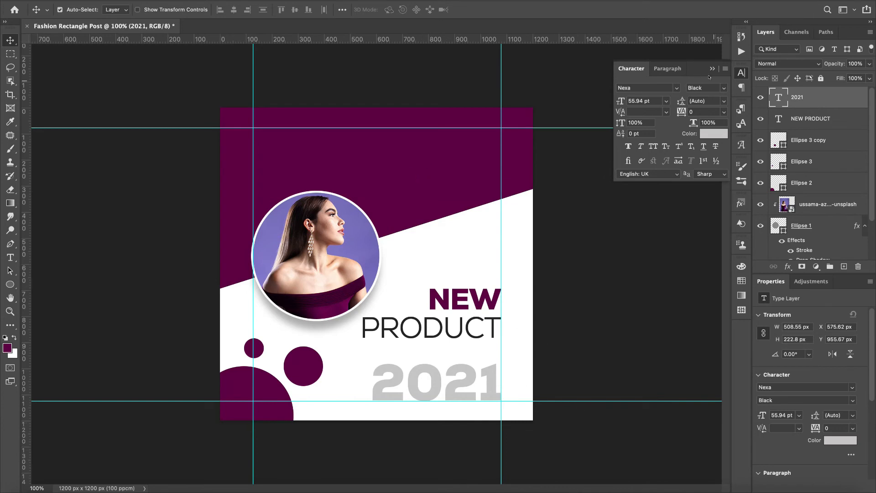
Step: Move the "NEW PRODUCT" heading down along the right guide so it sits just above "2021"
{"action": "left_click", "coordinate": [712, 69]}
{"action": "left_click", "coordinate": [813, 118]}
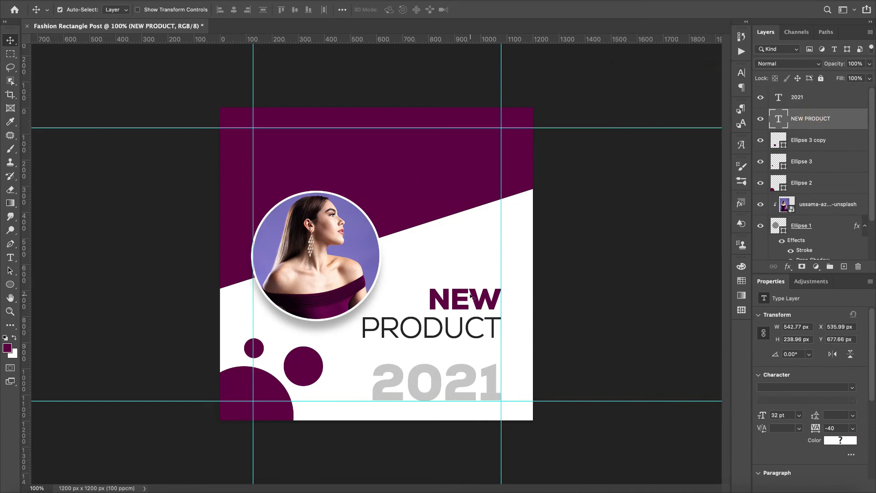
{"action": "left_click_drag", "start_coordinate": [473, 297], "coordinate": [468, 329]}
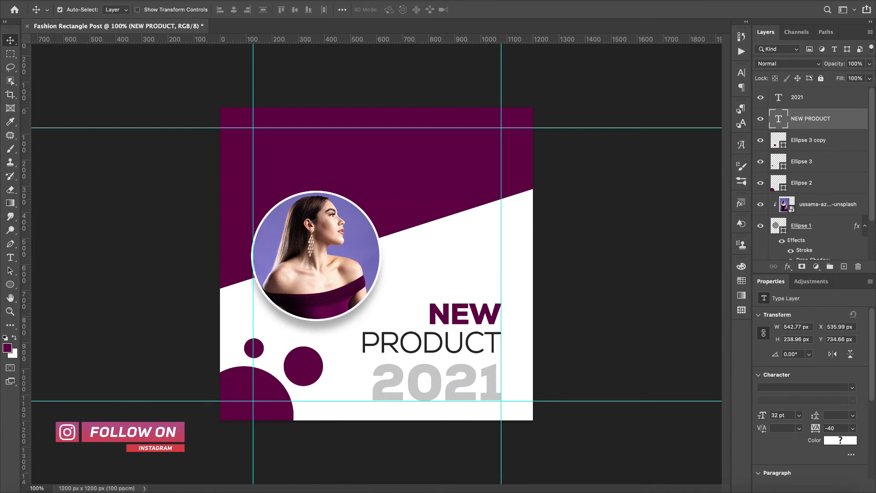
{"action": "left_click", "coordinate": [41, 0]}
{"action": "left_click", "coordinate": [109, 174]}
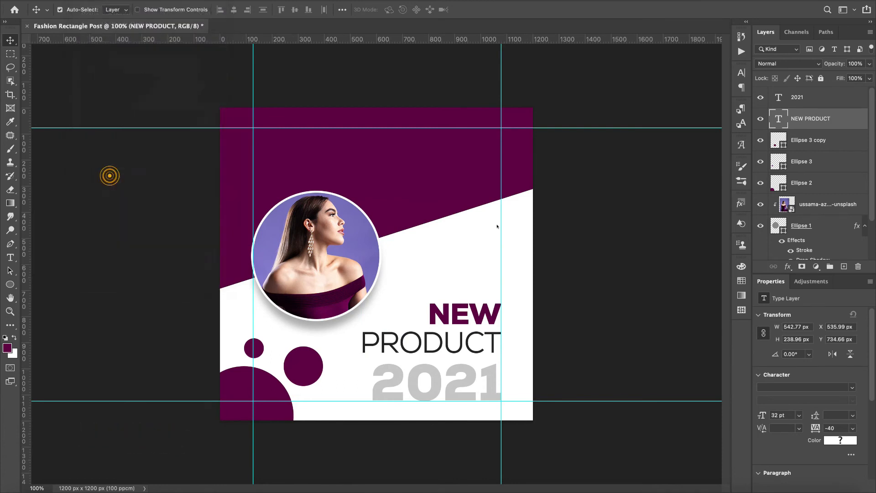
{"action": "left_click", "coordinate": [267, 116]}
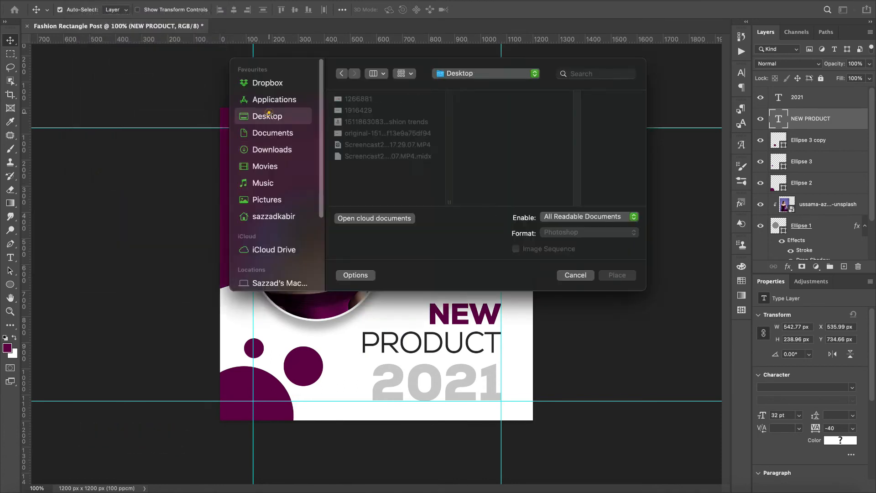
{"action": "left_click", "coordinate": [380, 133]}
{"action": "left_click", "coordinate": [375, 144]}
{"action": "left_click", "coordinate": [378, 123]}
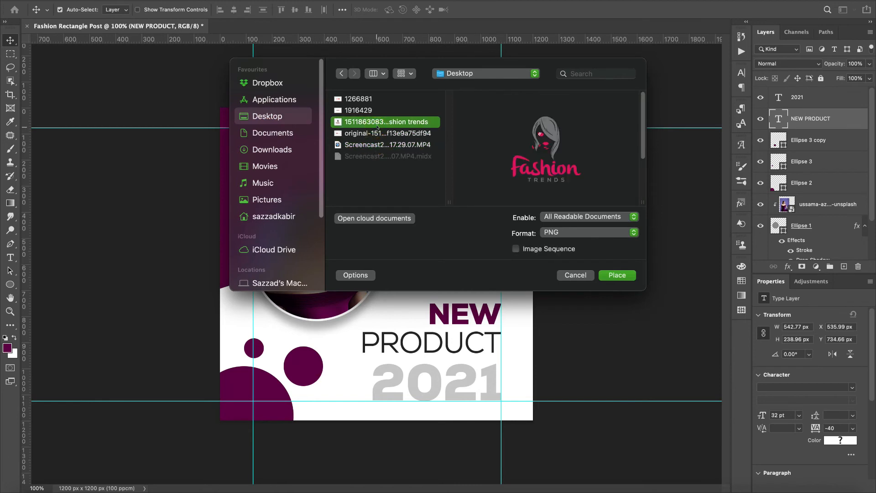
{"action": "left_click", "coordinate": [616, 276]}
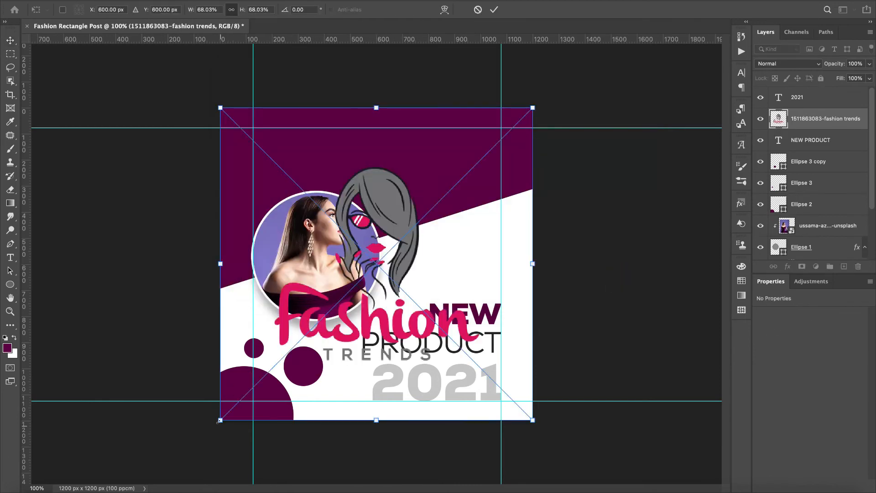
Step: Scale the Fashion Trends logo down to about 12% and position it in the upper-right area inside the guides
{"action": "left_click_drag", "start_coordinate": [219, 421], "coordinate": [414, 231]}
{"action": "left_click_drag", "start_coordinate": [497, 148], "coordinate": [468, 148]}
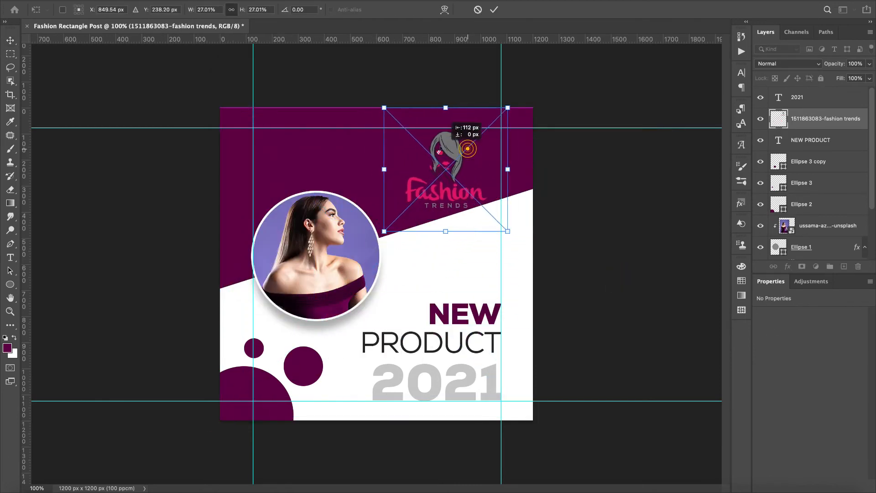
{"action": "left_click_drag", "start_coordinate": [384, 107], "coordinate": [475, 135]}
{"action": "left_click_drag", "start_coordinate": [437, 193], "coordinate": [455, 174]}
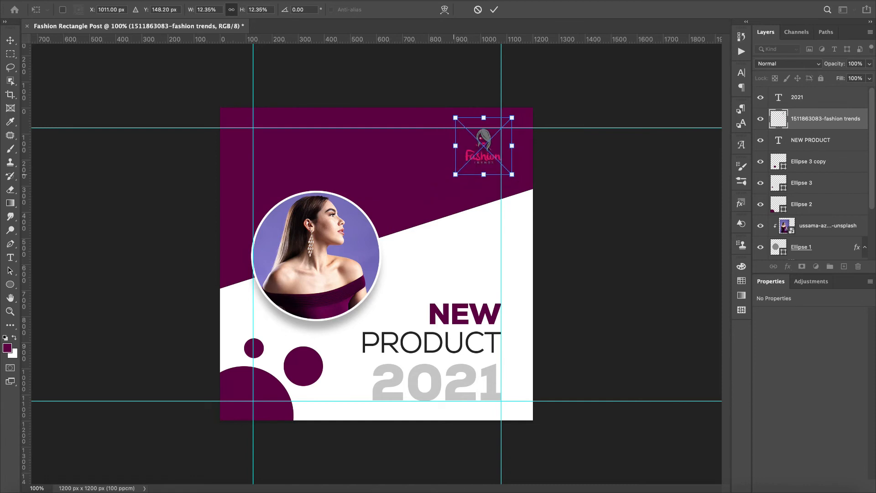
{"action": "left_click_drag", "start_coordinate": [486, 139], "coordinate": [486, 143]}
{"action": "key", "text": "Return"}
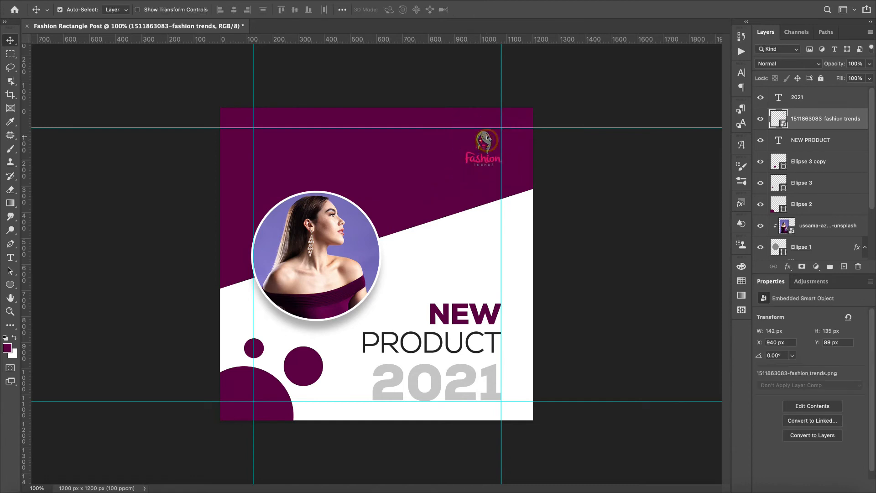
Step: Bring the logo layer to the front of the layer stack and nudge the logo up to the top guide
{"action": "left_click_drag", "start_coordinate": [821, 120], "coordinate": [857, 93]}
{"action": "left_click_drag", "start_coordinate": [490, 159], "coordinate": [488, 154]}
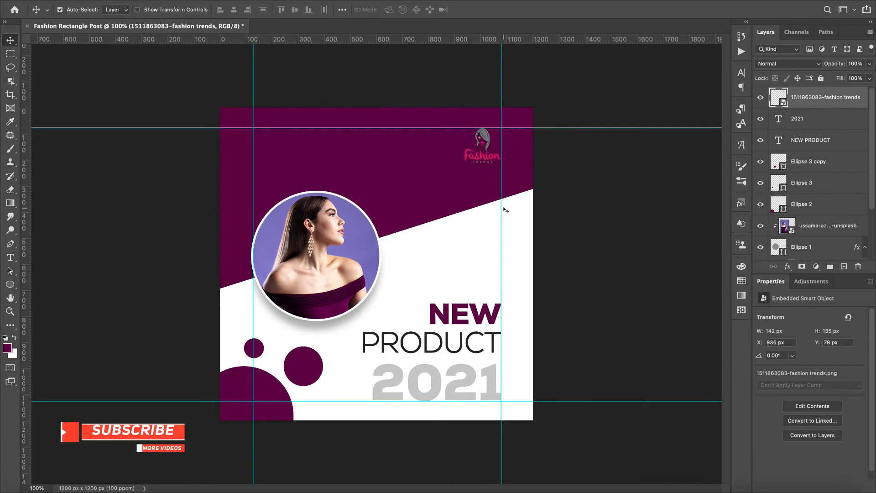
Step: Apply a linear light-grey-to-white Gradient Overlay at 100% opacity and a 26° angle to the Fashion Trends logo
{"action": "double_click", "coordinate": [861, 97]}
{"action": "left_click", "coordinate": [485, 333]}
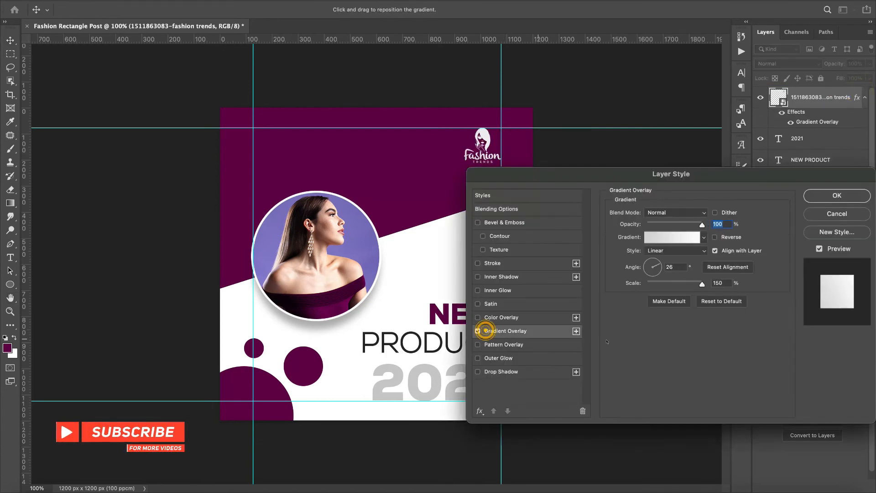
{"action": "left_click", "coordinate": [837, 195]}
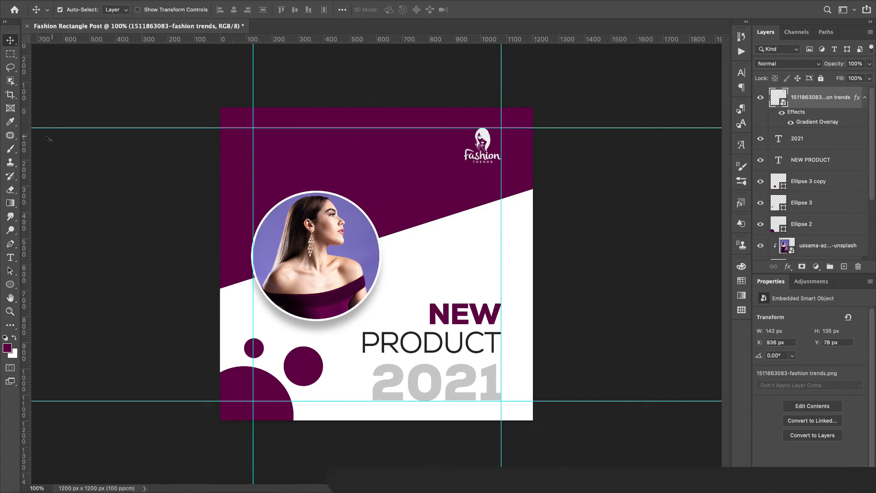
Step: Add an "ALL VARIATIONS AVAILABLE" text line across the upper purple area and shift it towards the logo
{"action": "left_click", "coordinate": [10, 258]}
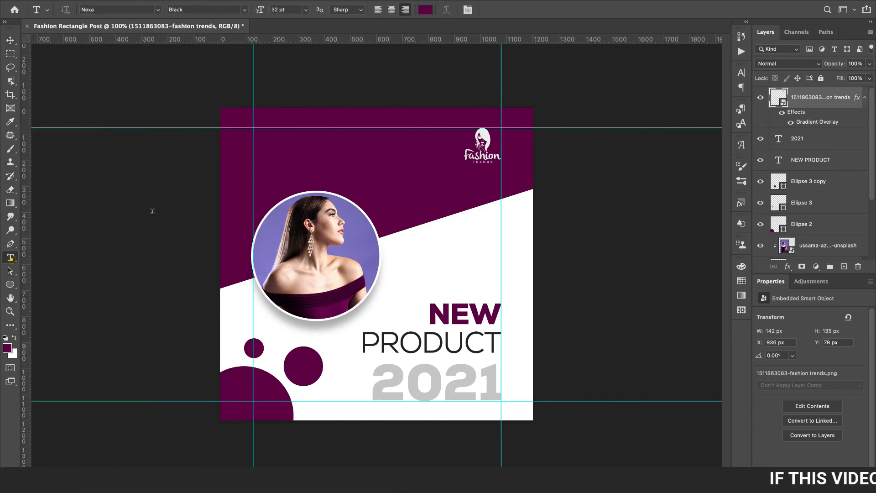
{"action": "left_click", "coordinate": [261, 144]}
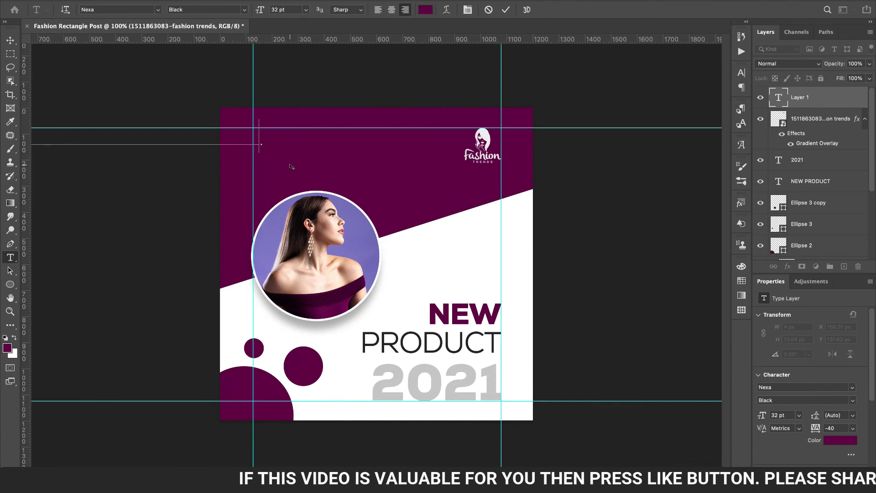
{"action": "key", "text": "super+a"}
{"action": "left_click_drag", "start_coordinate": [276, 166], "coordinate": [424, 161]}
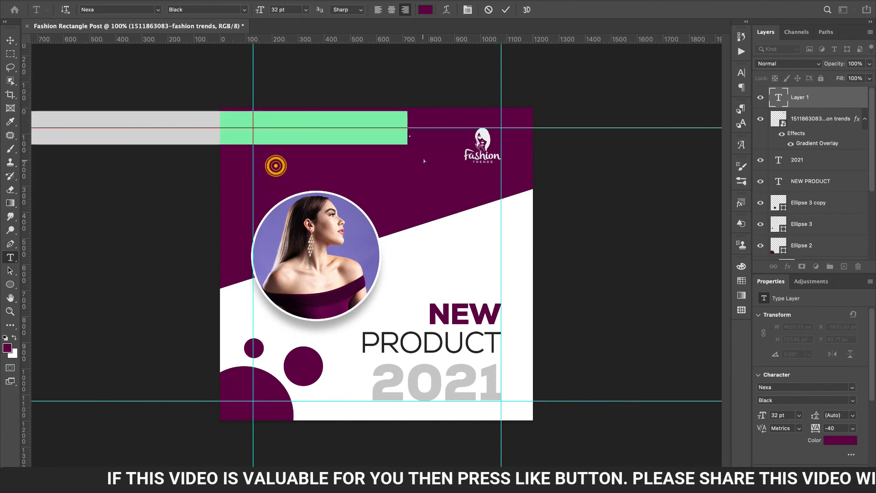
Step: Recolour the "ALL VARIATIONS AVAILABLE" text to cdcccc, sampled from the grey "2021"
{"action": "left_click", "coordinate": [426, 9]}
{"action": "left_click", "coordinate": [428, 395]}
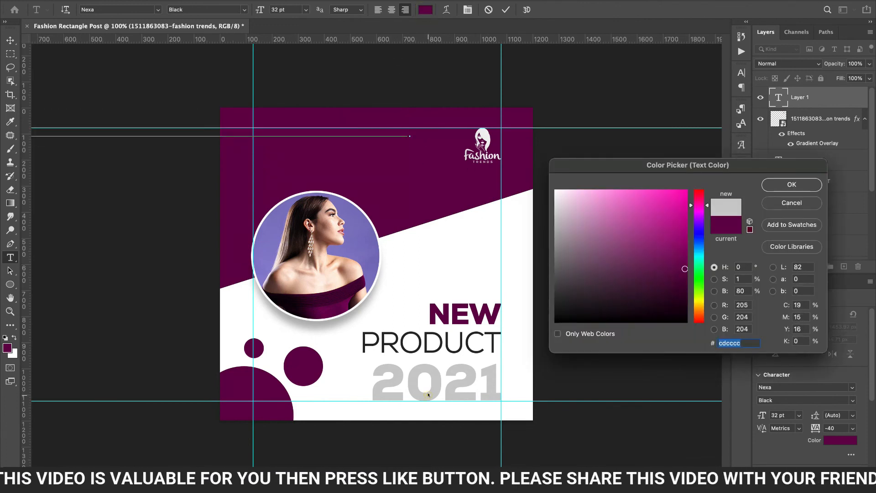
{"action": "left_click", "coordinate": [771, 183]}
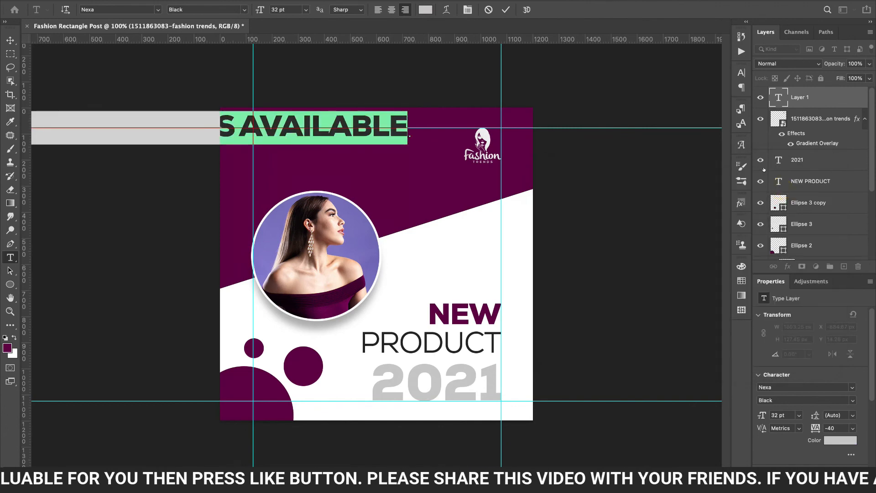
Step: Set the "ALL VARIATIONS AVAILABLE" text to Nexa Light at 11 pt and place it against the left and top guides
{"action": "left_click", "coordinate": [741, 73]}
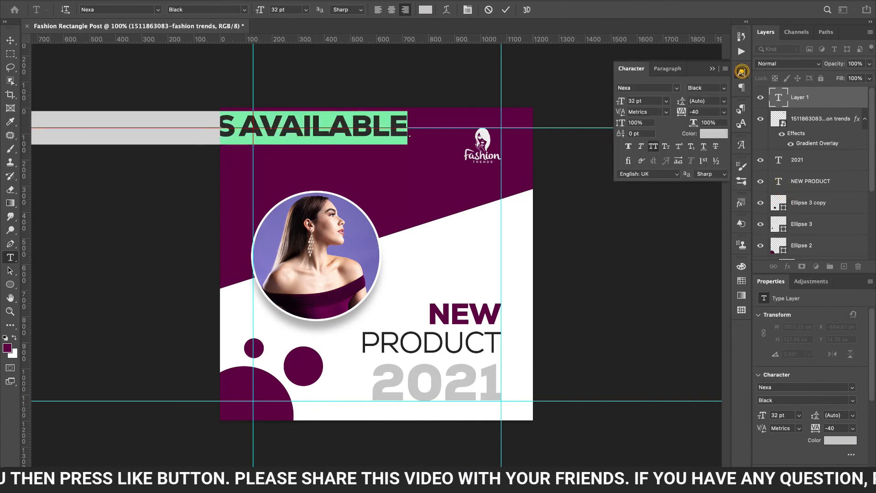
{"action": "left_click", "coordinate": [721, 91]}
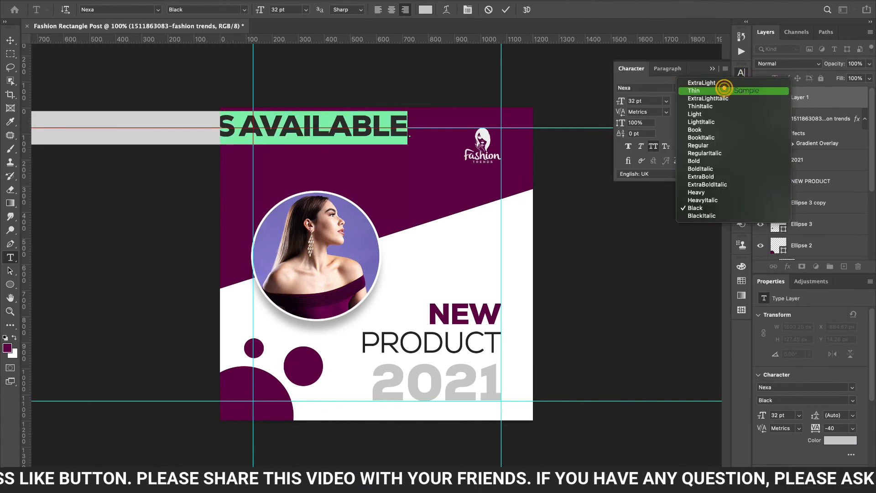
{"action": "left_click", "coordinate": [704, 111]}
{"action": "left_click_drag", "start_coordinate": [630, 100], "coordinate": [611, 103]}
{"action": "left_click_drag", "start_coordinate": [371, 152], "coordinate": [366, 152]}
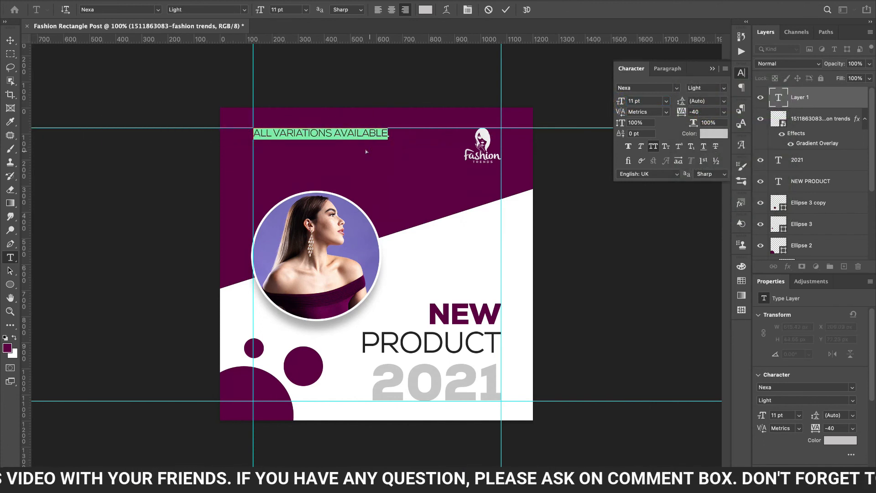
Step: Set the tagline's tracking to 180 and font size to 8 pt, realigning its start with the left guide
{"action": "mouse_move", "coordinate": [681, 111]}
{"action": "left_mouse_down"}
{"action": "mouse_move", "coordinate": [703, 111]}
{"action": "mouse_move", "coordinate": [673, 110]}
{"action": "left_mouse_up"}
{"action": "left_click_drag", "start_coordinate": [617, 101], "coordinate": [612, 103]}
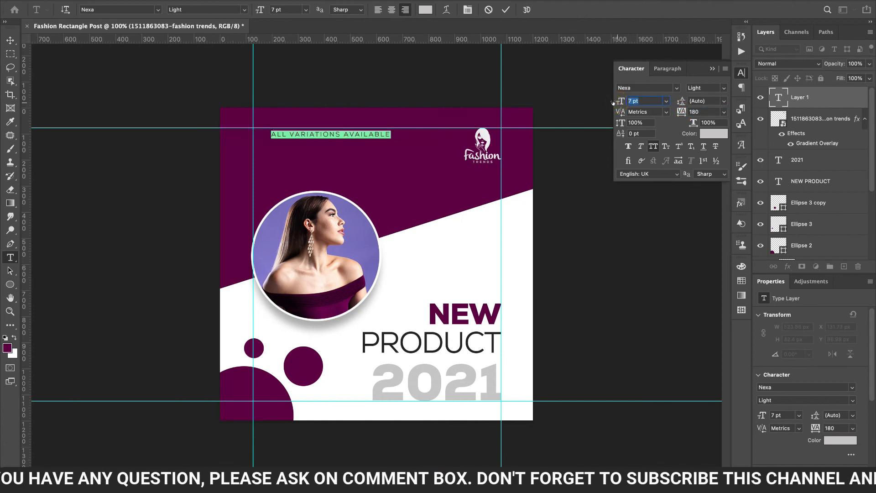
{"action": "left_click_drag", "start_coordinate": [369, 157], "coordinate": [364, 157]}
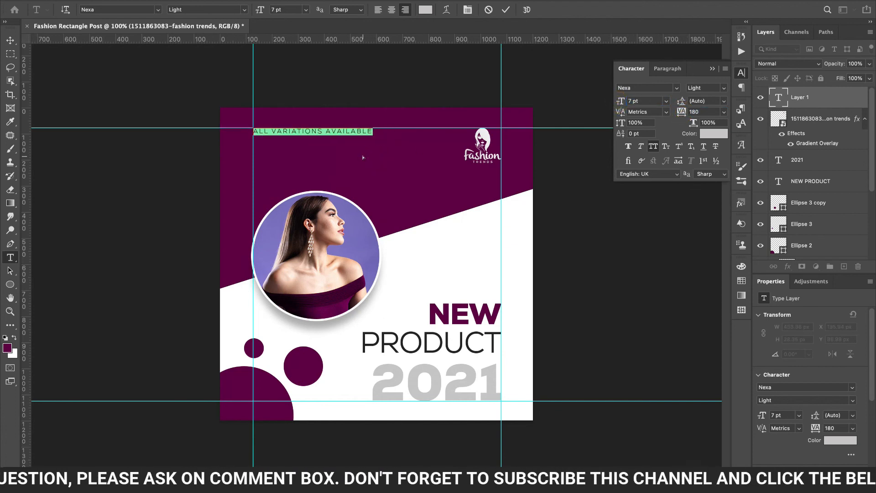
{"action": "left_click_drag", "start_coordinate": [648, 104], "coordinate": [630, 97]}
{"action": "key", "text": "Up"}
{"action": "key", "text": "Up"}
{"action": "key", "text": "Down"}
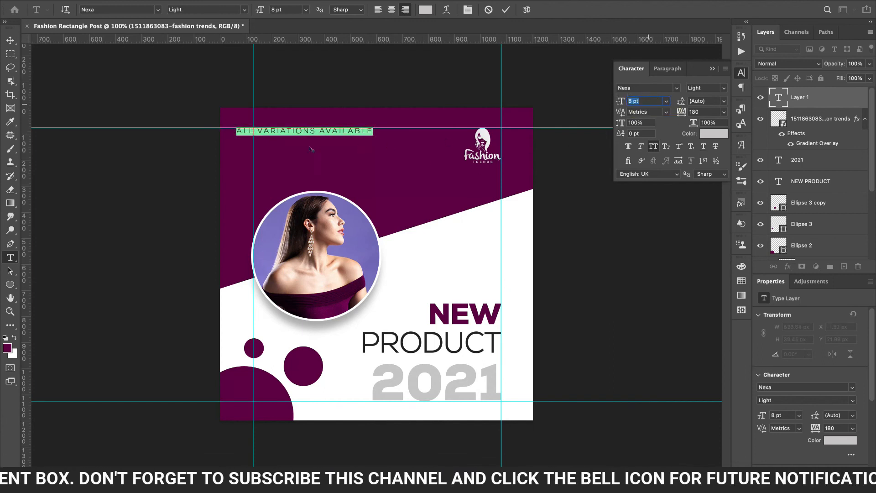
{"action": "left_click_drag", "start_coordinate": [313, 148], "coordinate": [328, 149]}
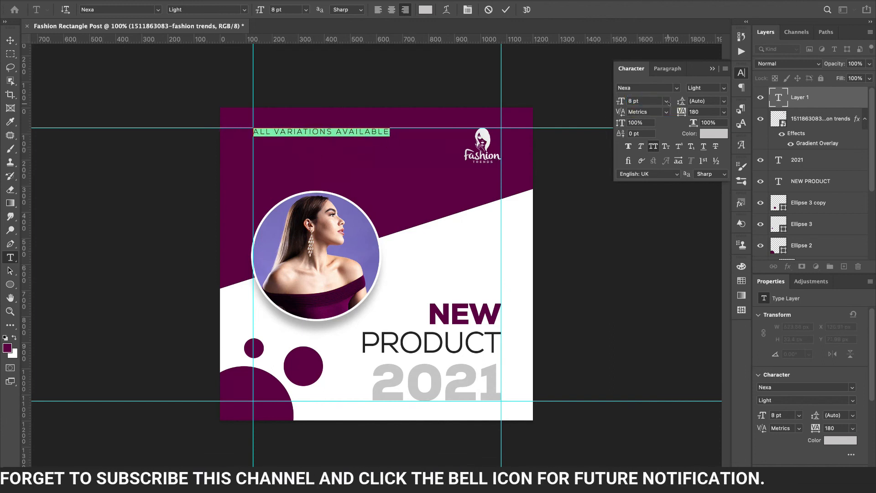
Step: Widen the tagline's tracking to 320, realign its start with the left guide, and commit the text
{"action": "left_click_drag", "start_coordinate": [677, 111], "coordinate": [681, 111]}
{"action": "key", "text": "Up"}
{"action": "key", "text": "Up"}
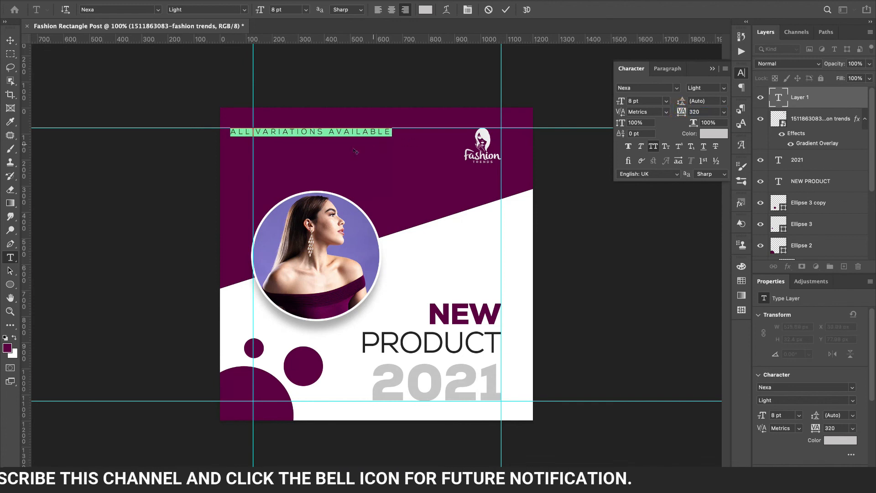
{"action": "left_click_drag", "start_coordinate": [351, 149], "coordinate": [371, 150]}
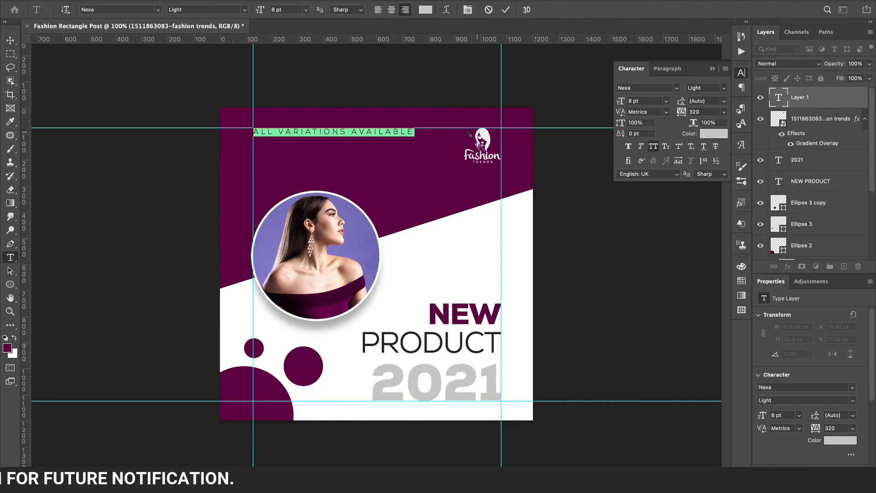
{"action": "left_click", "coordinate": [507, 9]}
{"action": "key", "text": "v"}
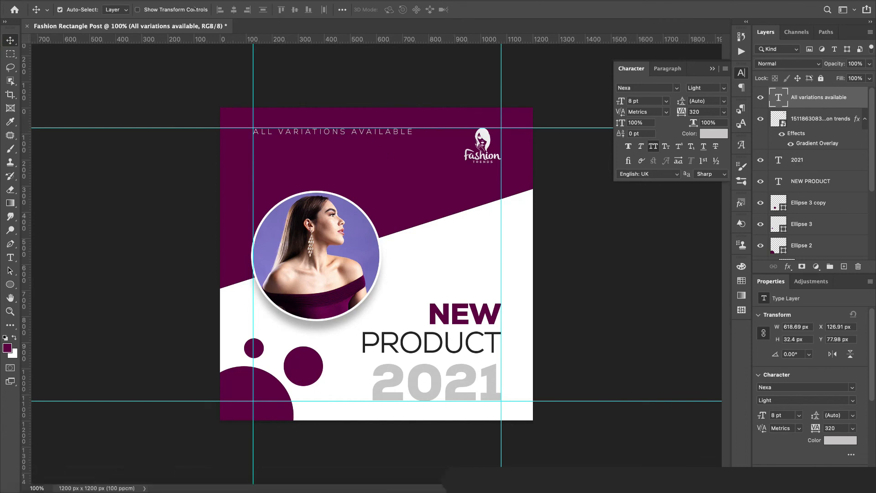
Step: Clear all guides from the canvas and collapse the character settings
{"action": "left_click", "coordinate": [280, 0]}
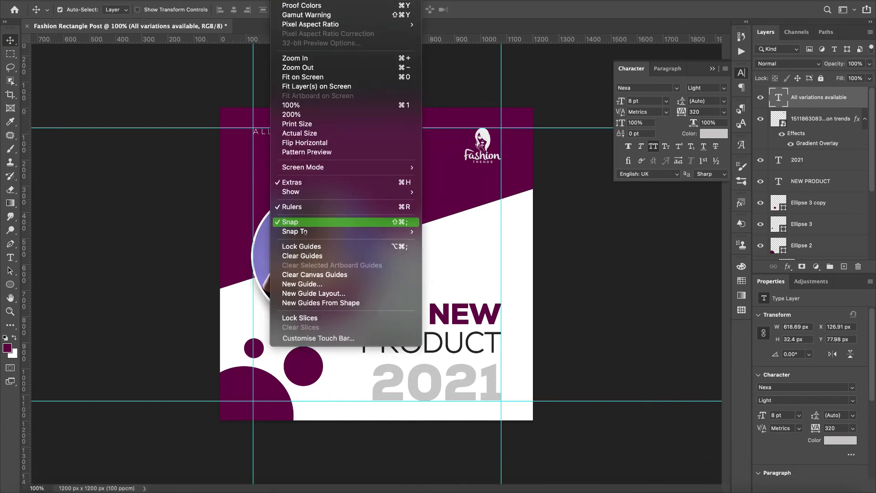
{"action": "left_click", "coordinate": [367, 254]}
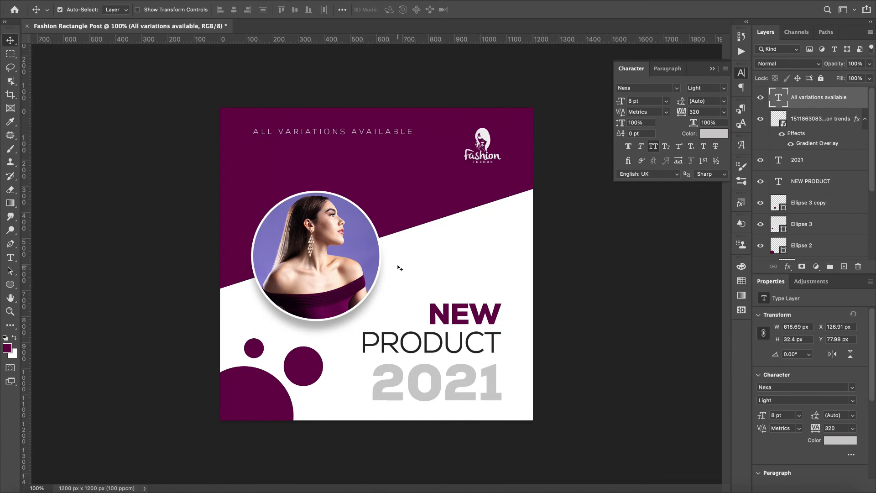
{"action": "left_click", "coordinate": [713, 68]}
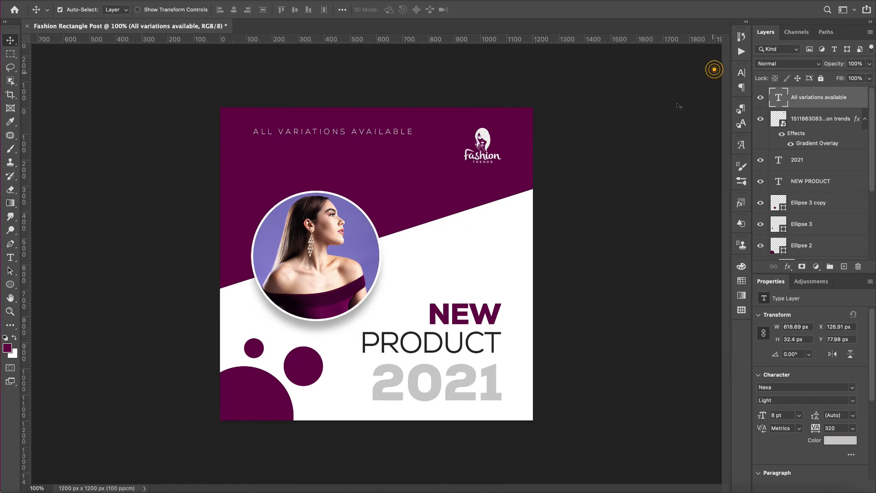